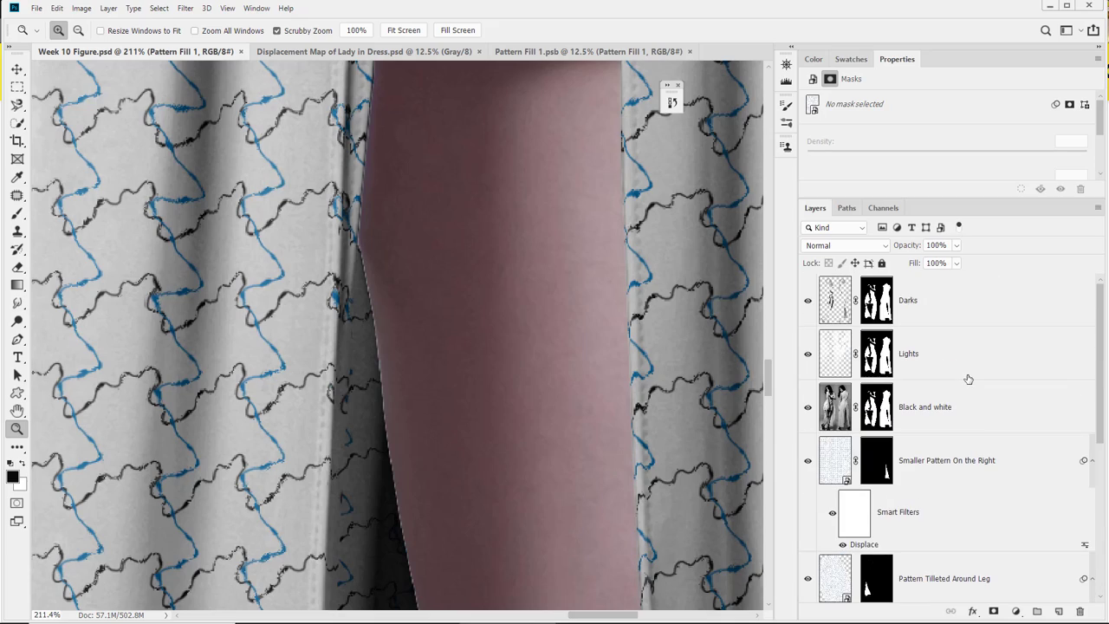
Examine how the pattern falls on the woman's dress, from the leg slit up to the shoulder.
{"action": "left_click_drag", "start_coordinate": [460, 322], "coordinate": [391, 411]}
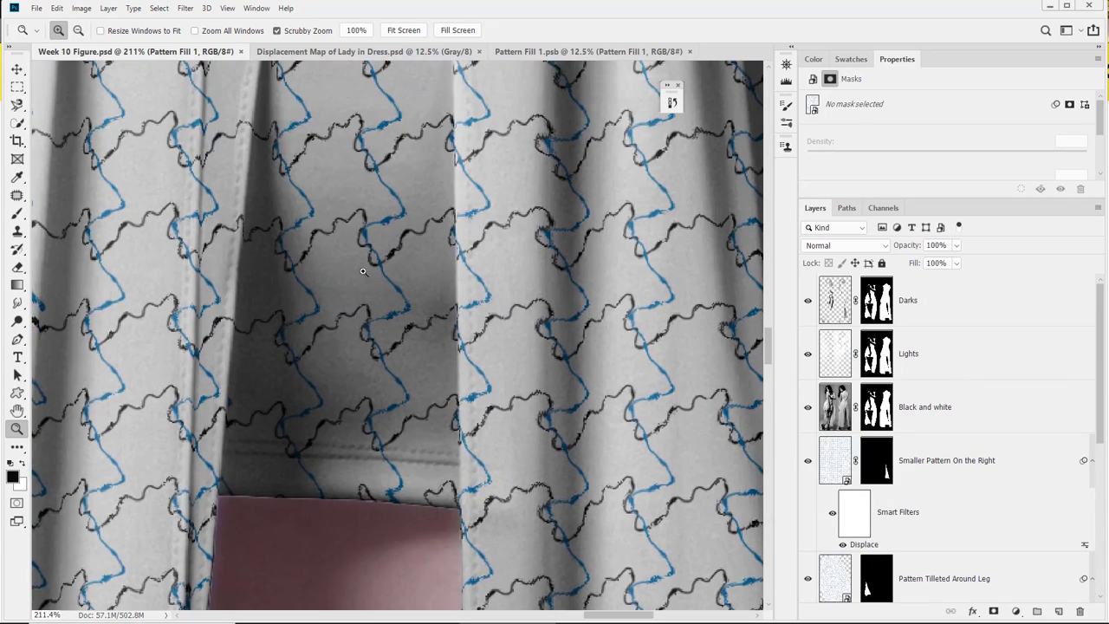
{"action": "left_click_drag", "start_coordinate": [519, 240], "coordinate": [474, 244]}
{"action": "left_click_drag", "start_coordinate": [480, 203], "coordinate": [423, 390]}
{"action": "left_click_drag", "start_coordinate": [479, 218], "coordinate": [434, 381]}
{"action": "left_click_drag", "start_coordinate": [441, 177], "coordinate": [403, 389]}
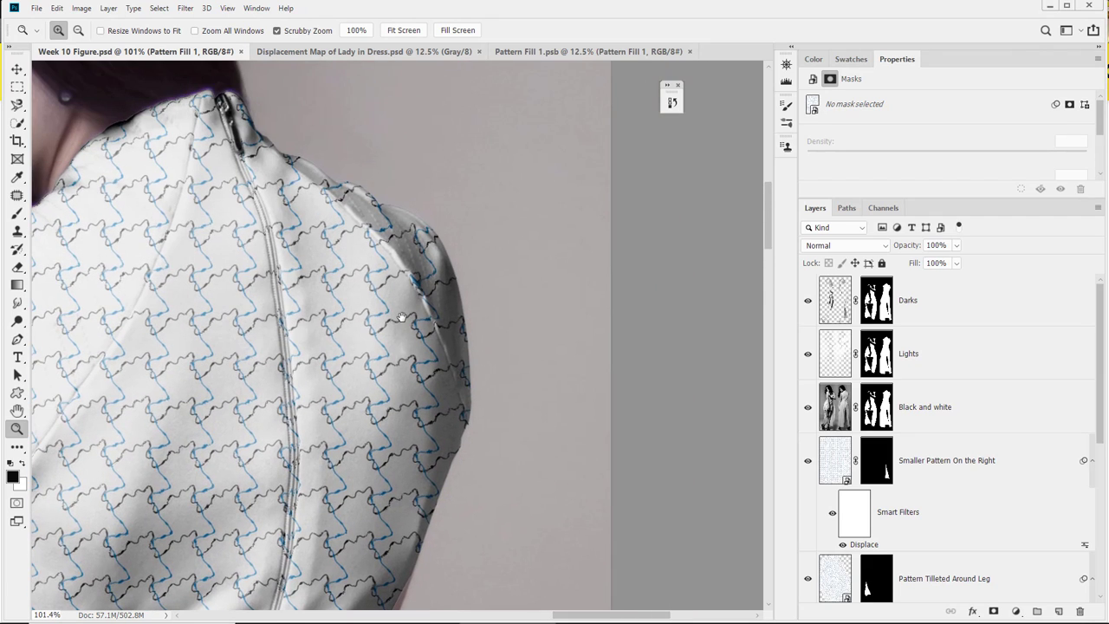
{"action": "left_click_drag", "start_coordinate": [365, 322], "coordinate": [392, 282]}
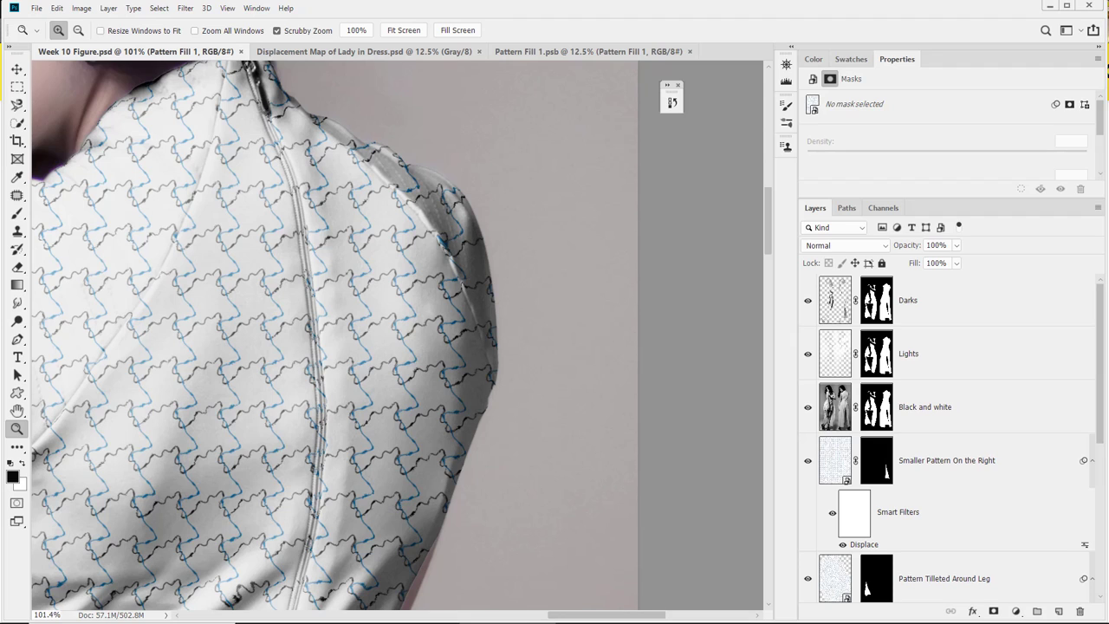
Start a Puppet Warp on the Pattern Fill 1 smart object with the mesh density set to More Points.
{"action": "scroll", "coordinate": [861, 461], "scroll_direction": "down", "scroll_amount": 1}
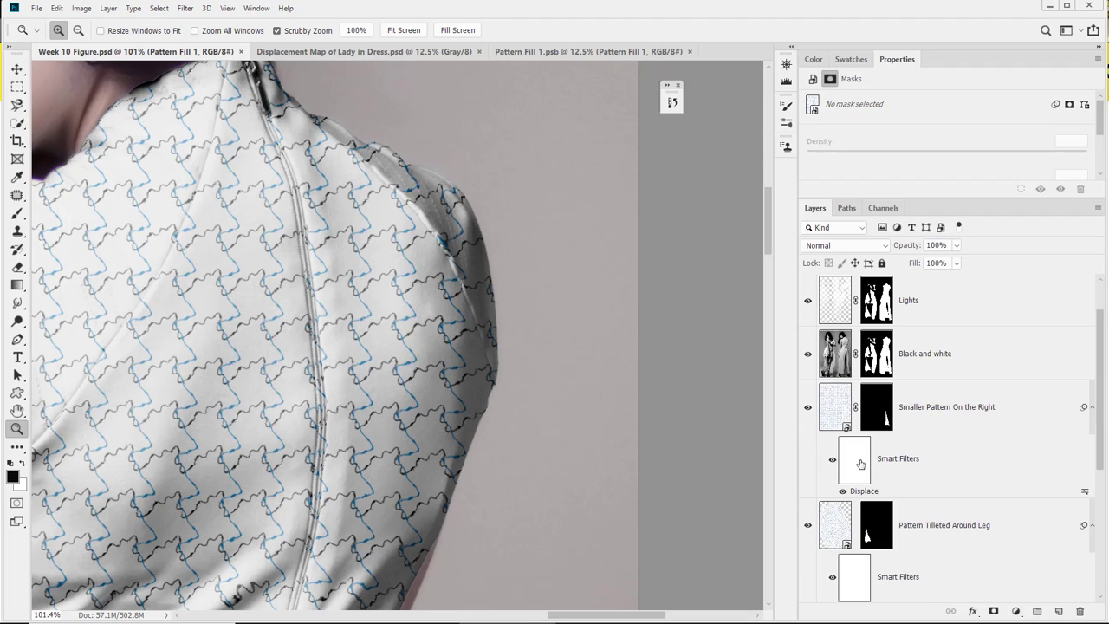
{"action": "scroll", "coordinate": [860, 463], "scroll_direction": "up", "scroll_amount": 1}
{"action": "scroll", "coordinate": [935, 452], "scroll_direction": "down", "scroll_amount": 2}
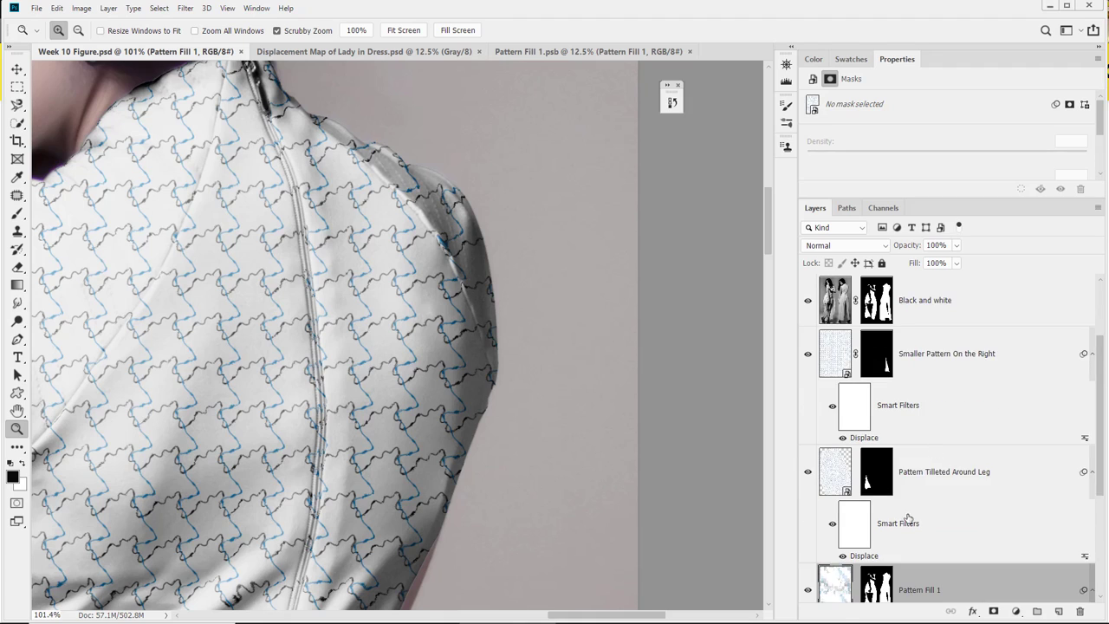
{"action": "scroll", "coordinate": [907, 518], "scroll_direction": "down", "scroll_amount": 2}
{"action": "left_click", "coordinate": [832, 481]}
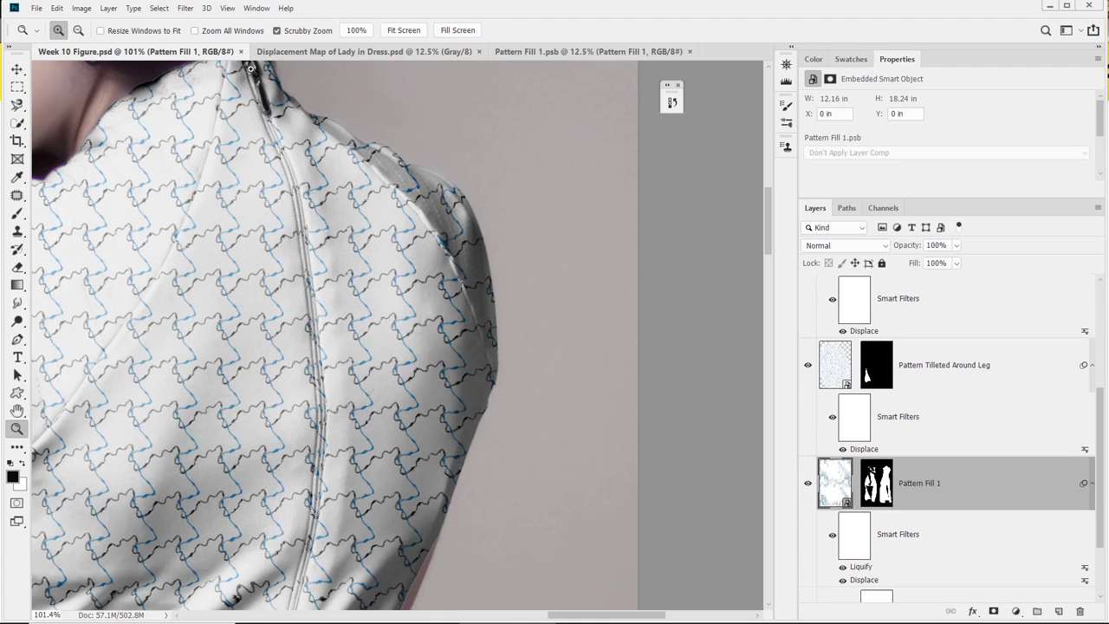
{"action": "left_click", "coordinate": [156, 9]}
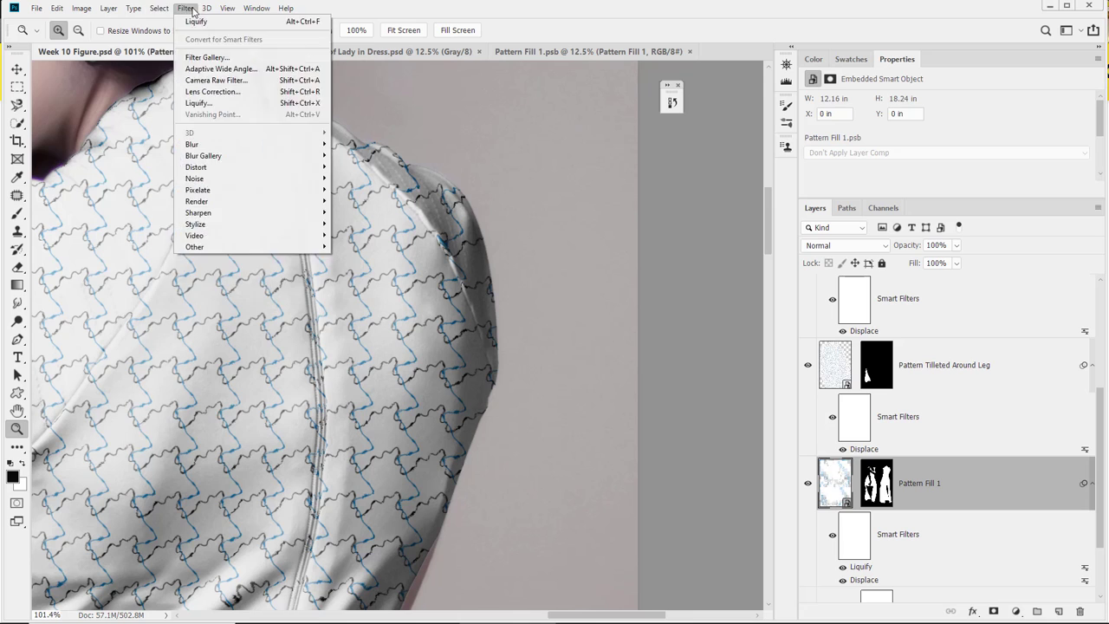
{"action": "mouse_move", "coordinate": [48, 10]}
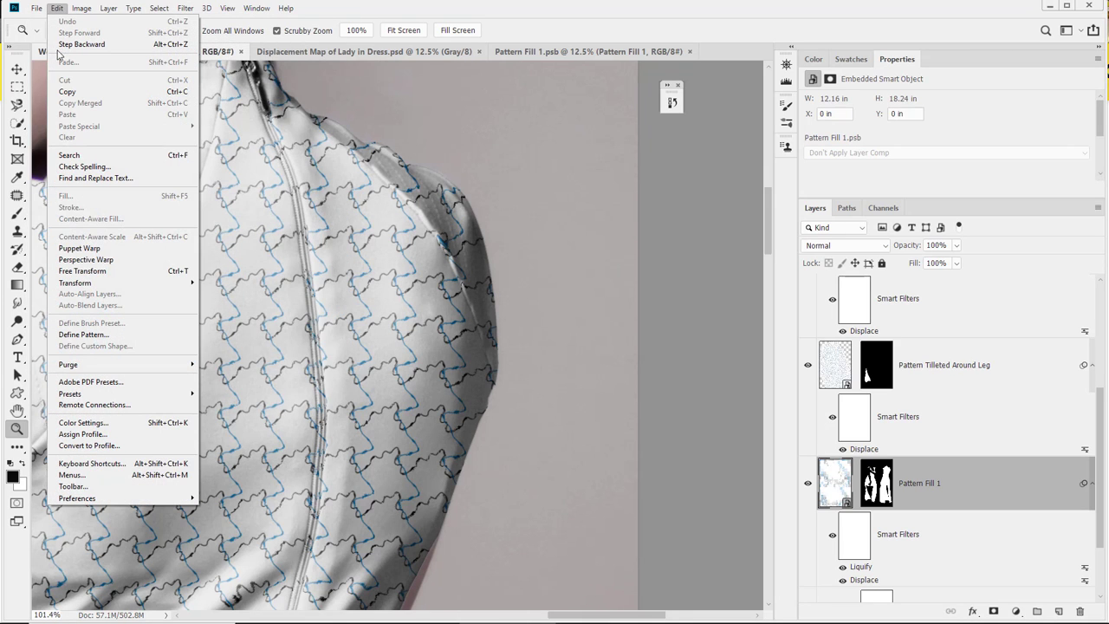
{"action": "left_click", "coordinate": [96, 248]}
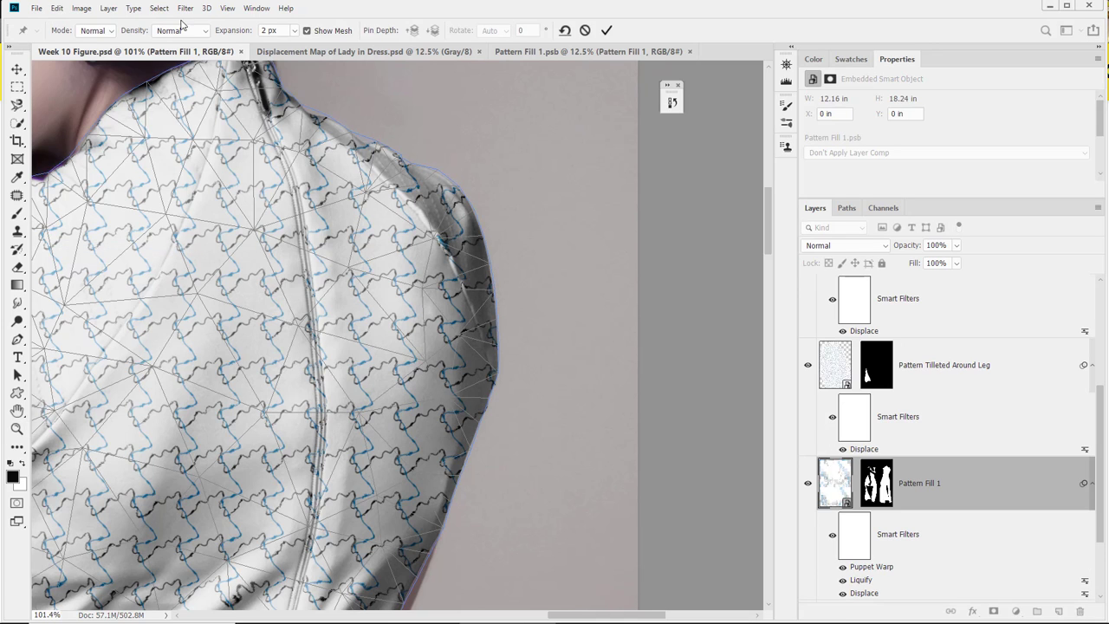
{"action": "left_click", "coordinate": [182, 31]}
{"action": "left_click", "coordinate": [188, 66]}
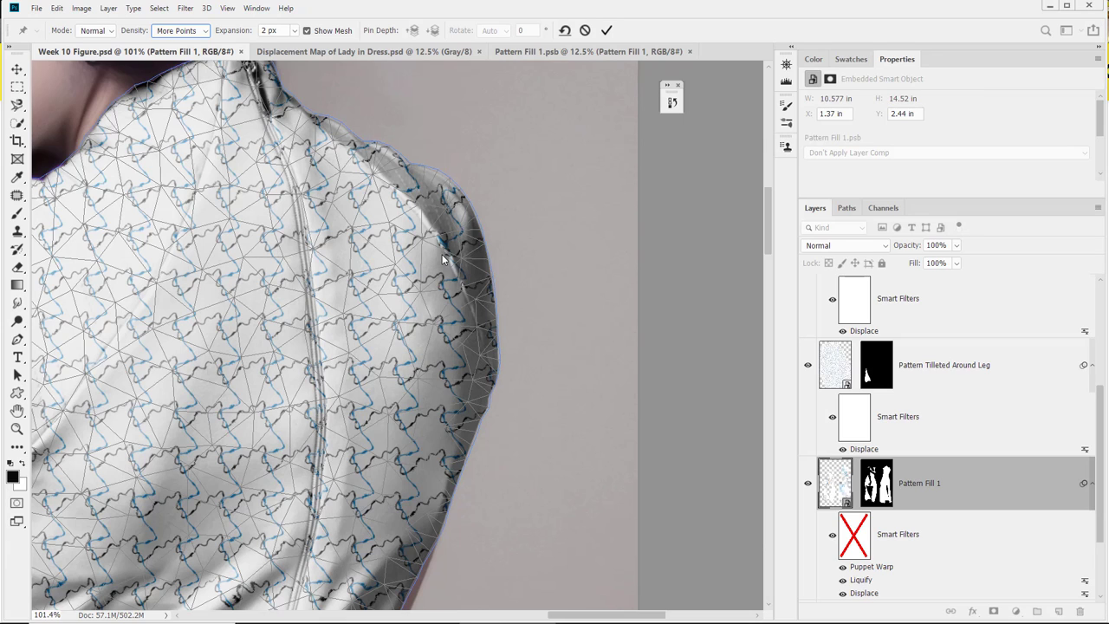
Place five warp pins from the armhole fold down the outer edge of the bodice.
{"action": "left_click", "coordinate": [423, 236]}
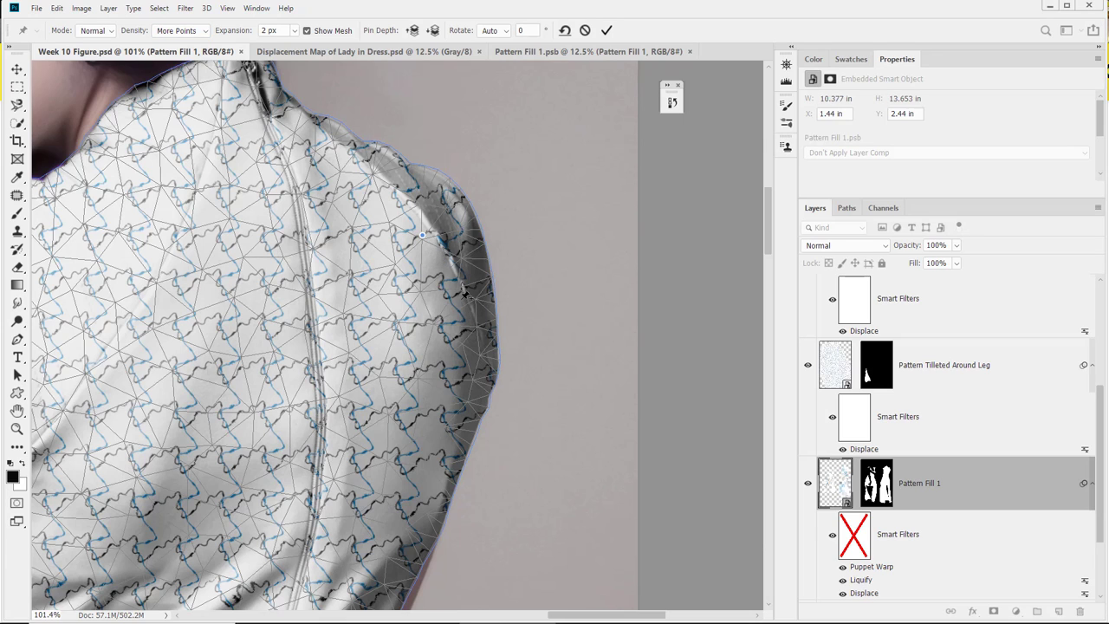
{"action": "left_click", "coordinate": [455, 291]}
{"action": "left_click", "coordinate": [474, 361]}
{"action": "left_click", "coordinate": [466, 413]}
{"action": "left_click", "coordinate": [446, 469]}
Add three more warp pins down the outer edge of the bodice towards the waist.
{"action": "left_click_drag", "start_coordinate": [612, 514], "coordinate": [640, 470]}
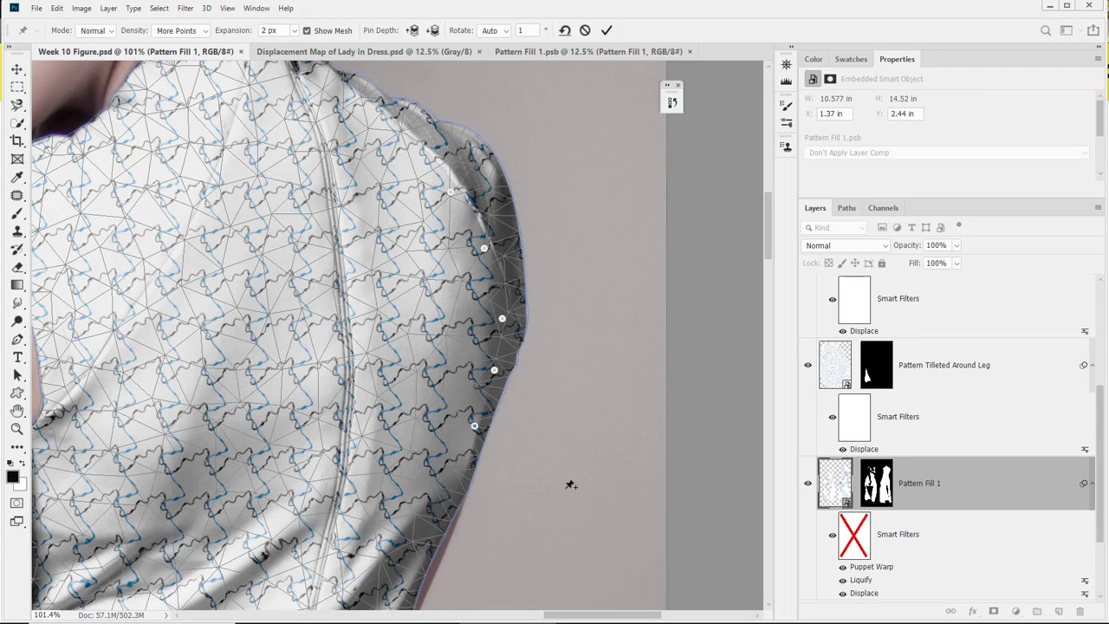
{"action": "left_click_drag", "start_coordinate": [458, 498], "coordinate": [483, 437]}
{"action": "left_click", "coordinate": [485, 433]}
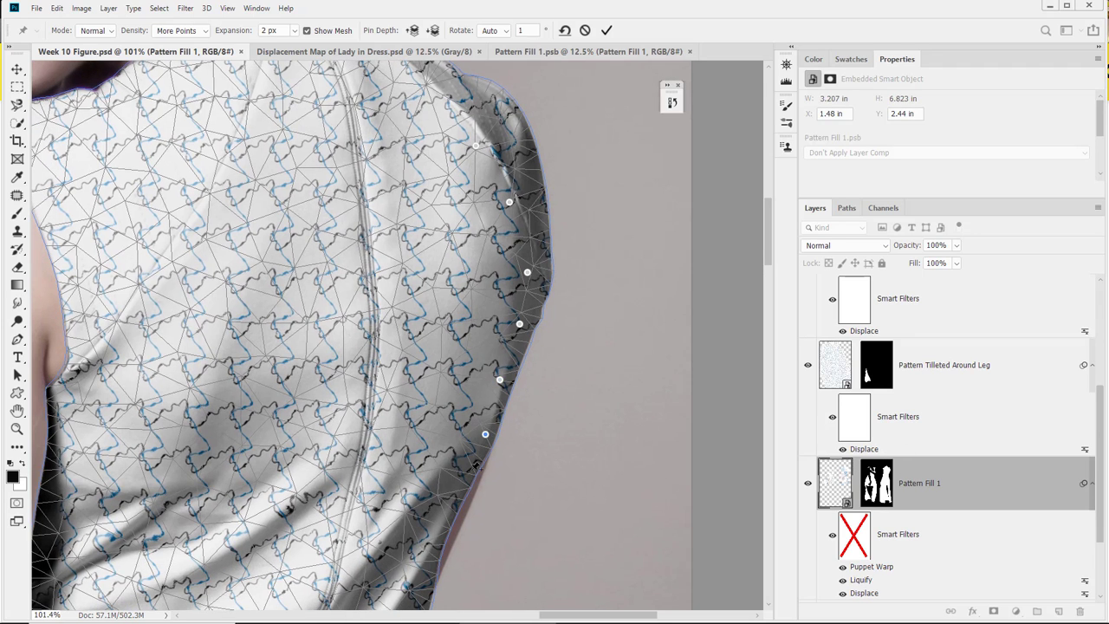
{"action": "left_click", "coordinate": [465, 472]}
{"action": "left_click", "coordinate": [450, 494]}
{"action": "left_click_drag", "start_coordinate": [418, 543], "coordinate": [428, 600]}
Place eight warp pins around the collar, along the shoulder line and down the outer edge of the sleeve opening.
{"action": "left_click_drag", "start_coordinate": [452, 172], "coordinate": [375, 280]}
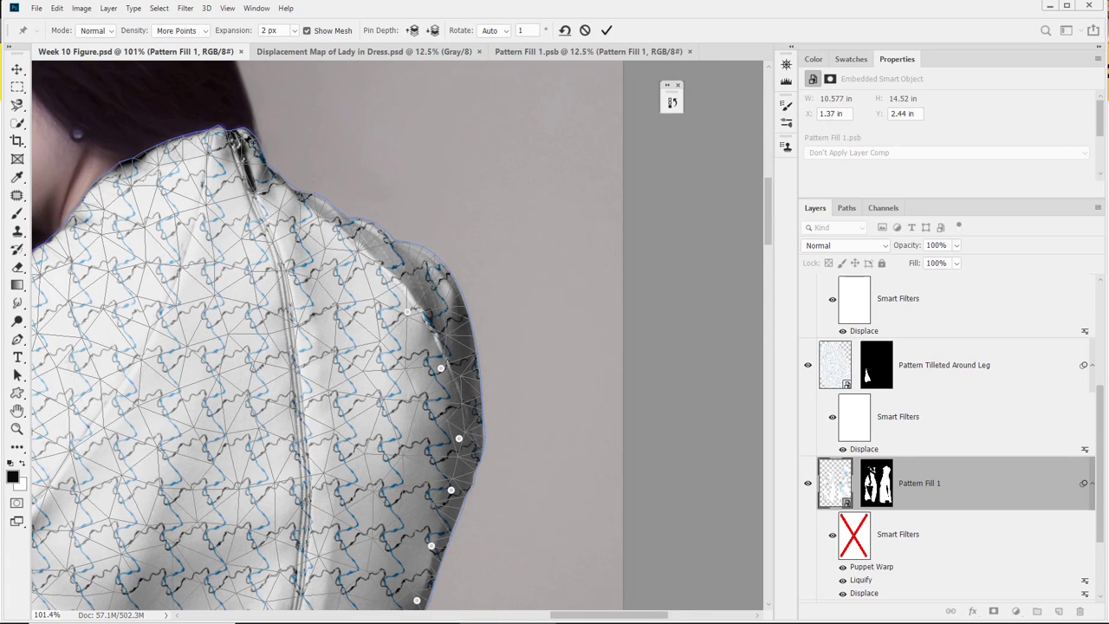
{"action": "left_click", "coordinate": [248, 135]}
{"action": "left_click", "coordinate": [269, 172]}
{"action": "left_click", "coordinate": [324, 198]}
{"action": "left_click", "coordinate": [347, 215]}
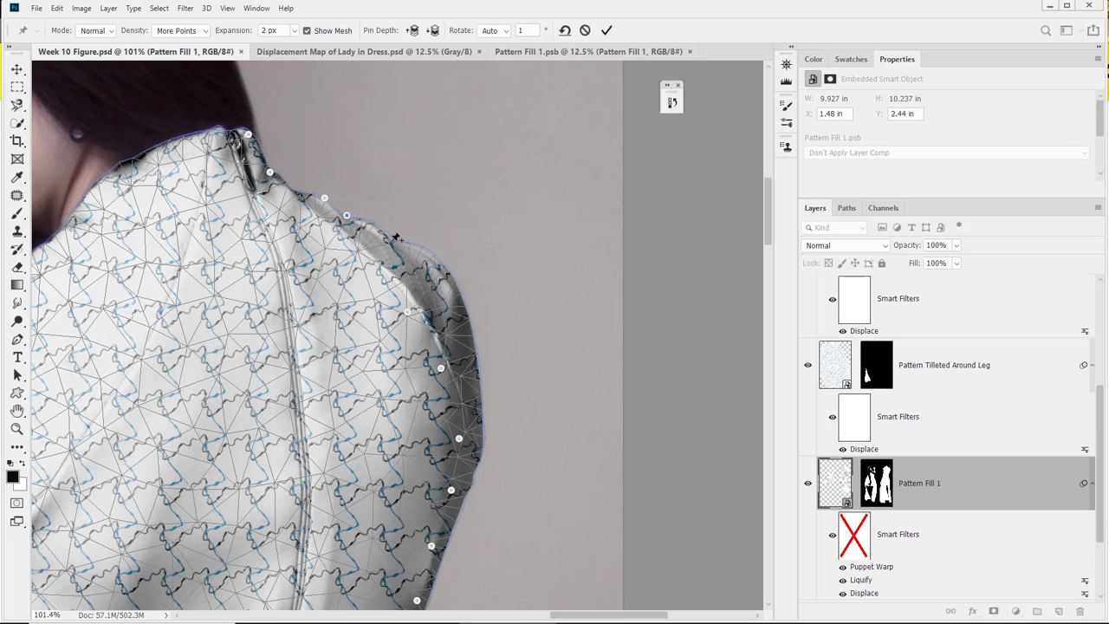
{"action": "left_click", "coordinate": [387, 237]}
{"action": "left_click", "coordinate": [441, 267]}
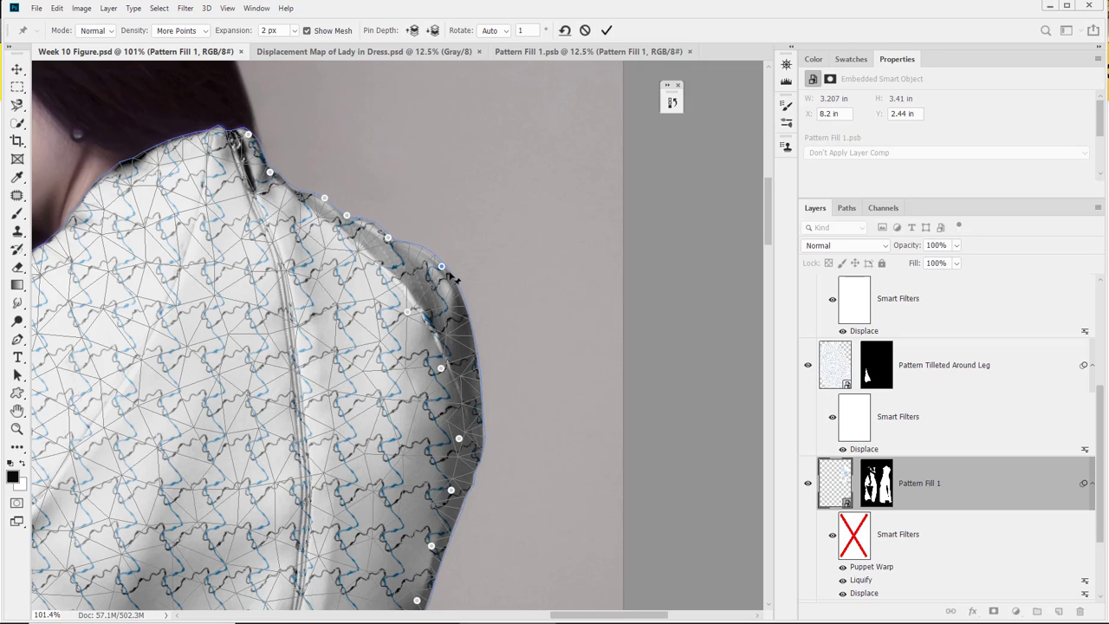
{"action": "left_click", "coordinate": [471, 336]}
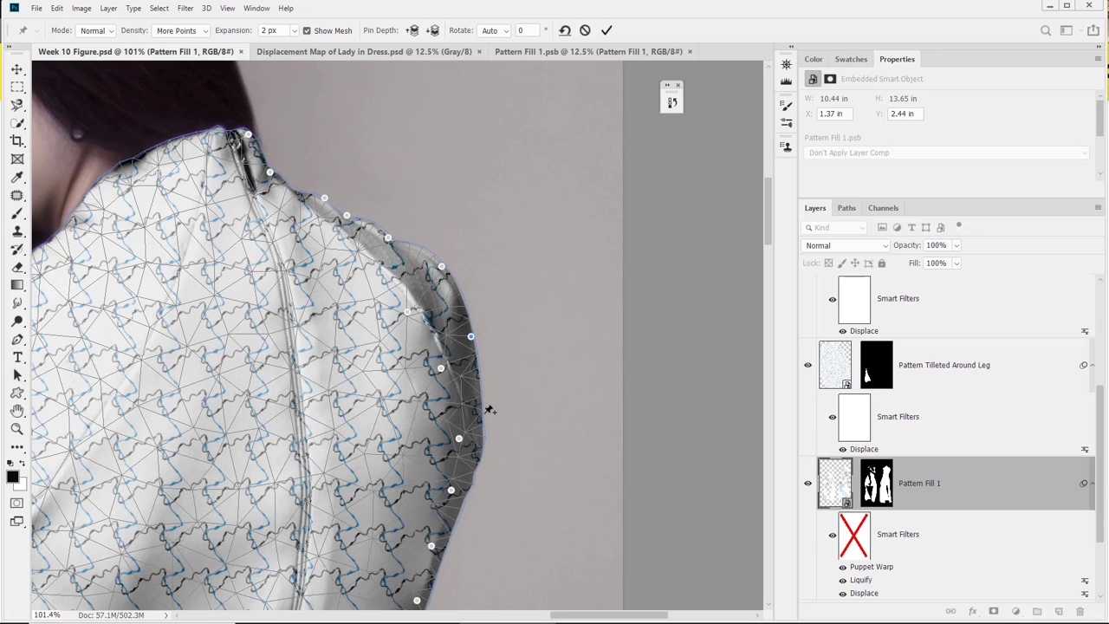
{"action": "left_click", "coordinate": [479, 410]}
Pin the remaining dress edge down past the waist and apply the Puppet Warp.
{"action": "left_click_drag", "start_coordinate": [442, 519], "coordinate": [458, 226]}
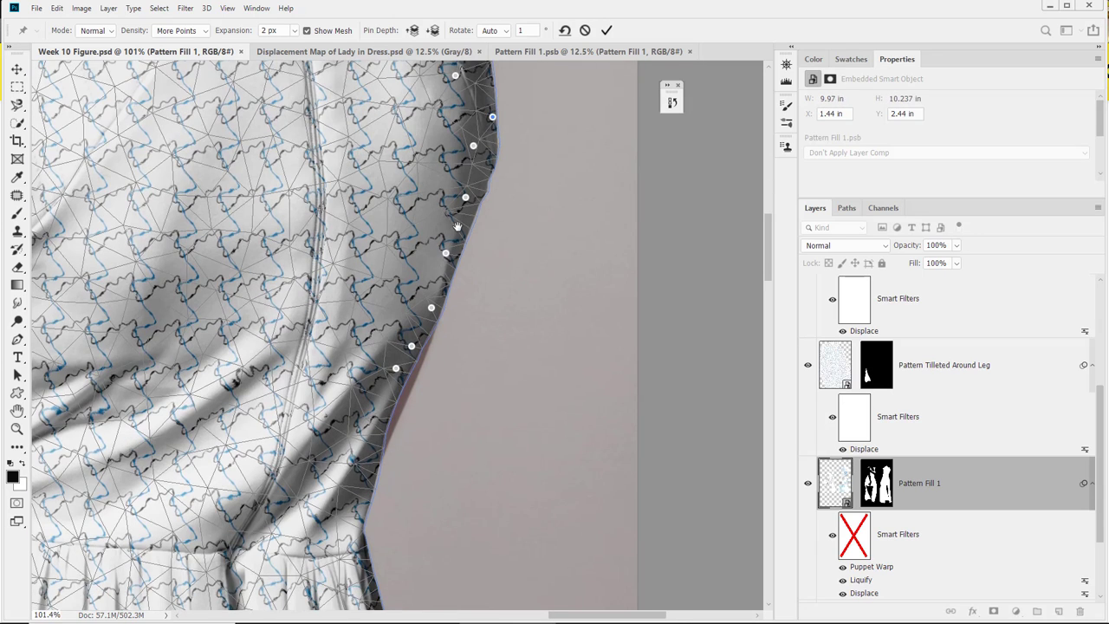
{"action": "left_click_drag", "start_coordinate": [392, 404], "coordinate": [395, 338]}
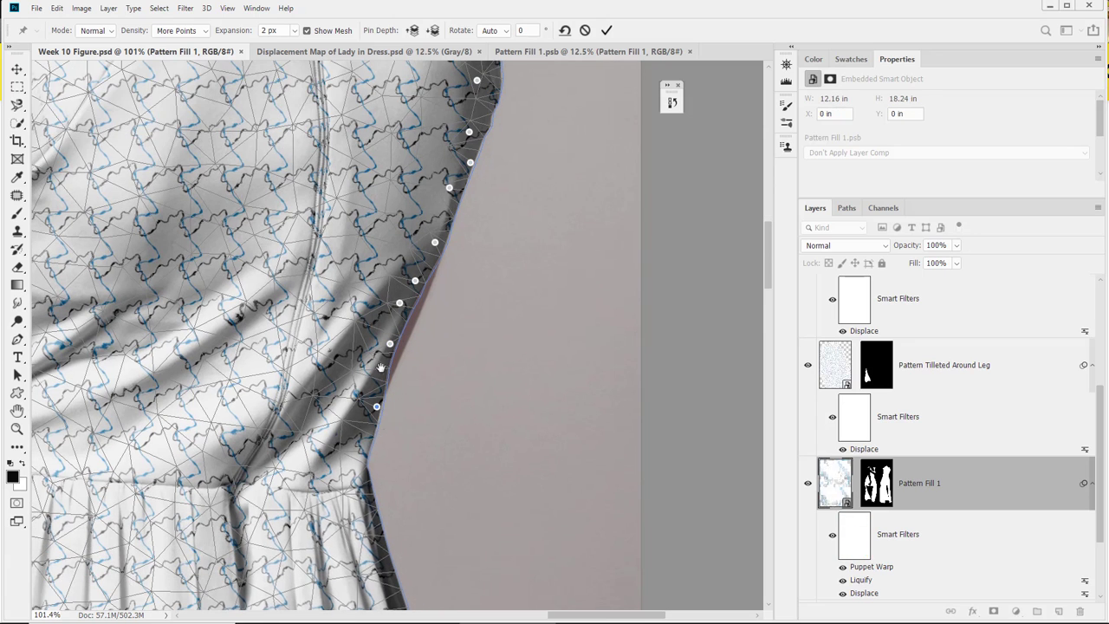
{"action": "left_click_drag", "start_coordinate": [387, 425], "coordinate": [391, 201]}
{"action": "left_click", "coordinate": [382, 258]}
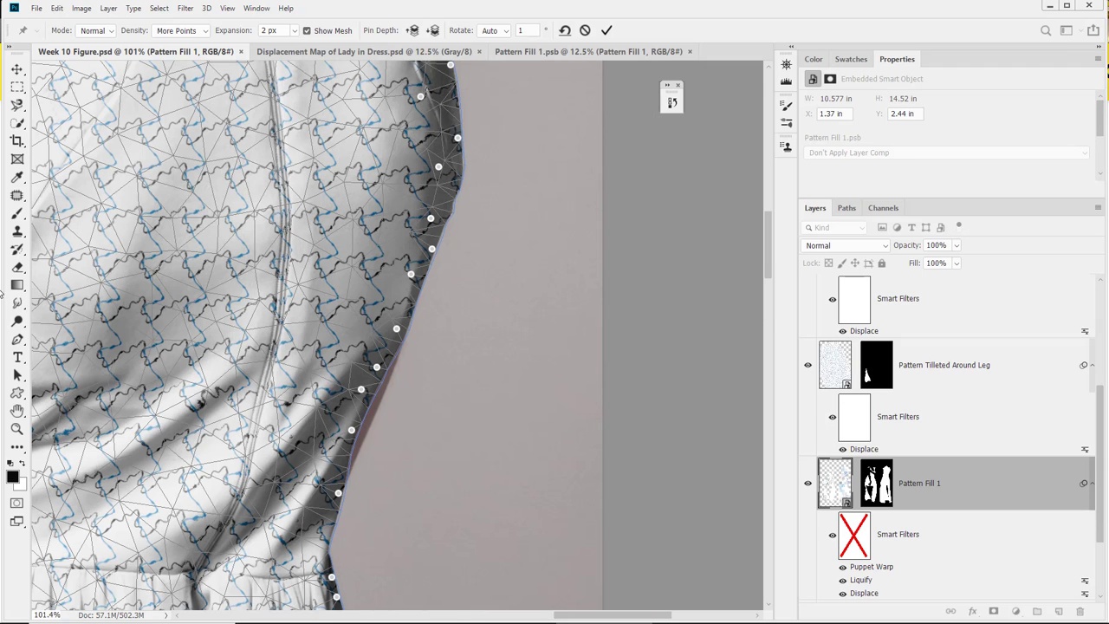
{"action": "left_click", "coordinate": [18, 429]}
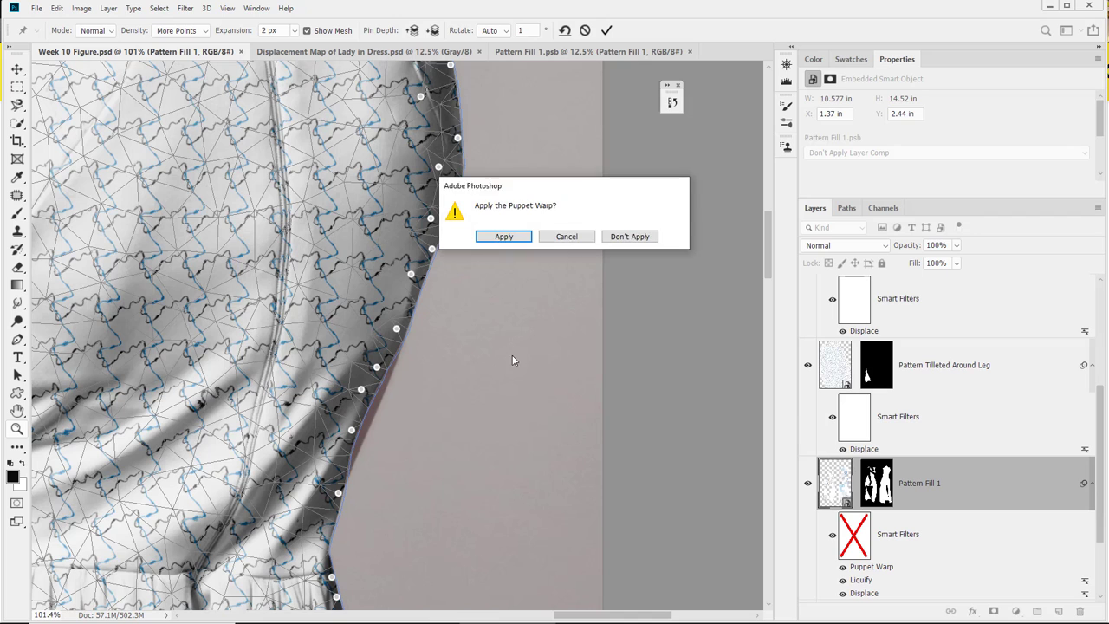
{"action": "left_click", "coordinate": [524, 236]}
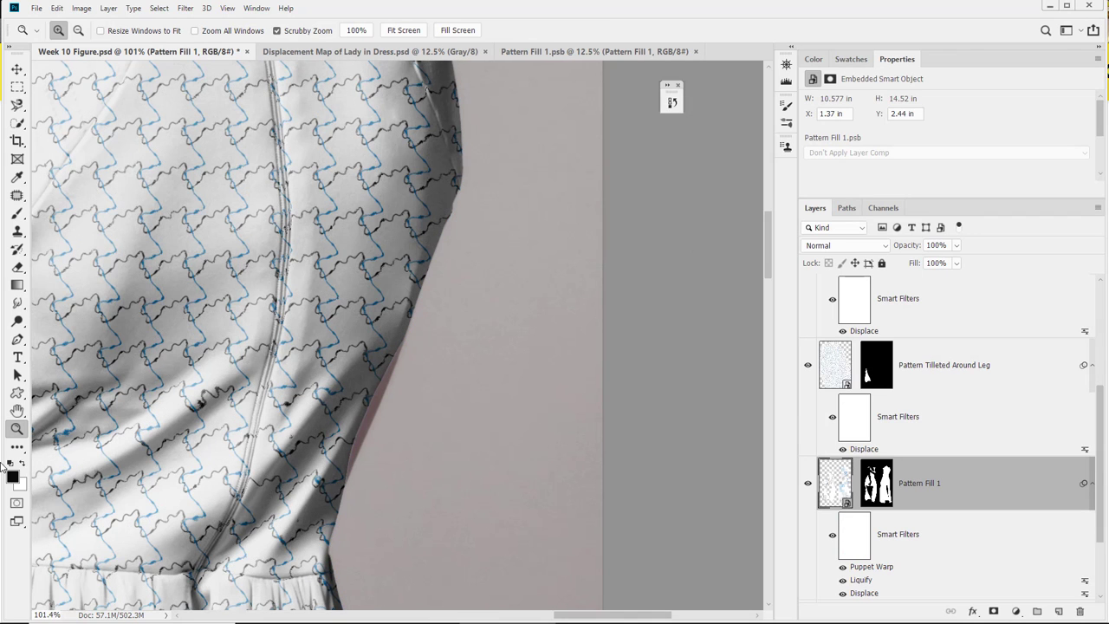
Reopen the Puppet Warp on Pattern Fill 1 and check the pins around the dress outline from collar to hem.
{"action": "left_click", "coordinate": [226, 380], "text": "alt"}
{"action": "left_click", "coordinate": [226, 380], "text": "alt"}
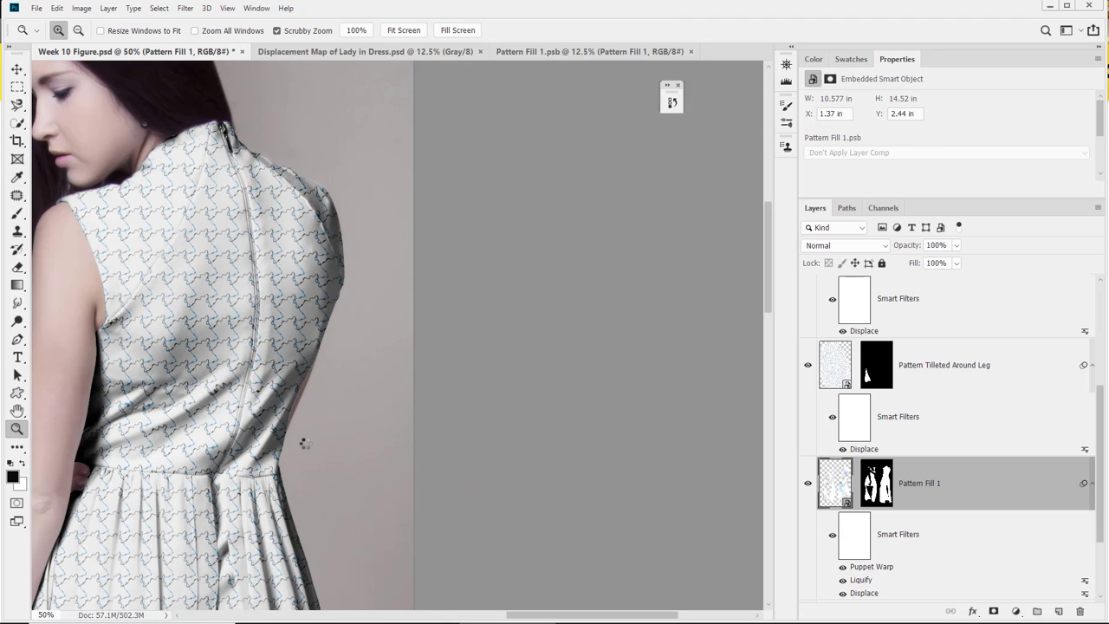
{"action": "left_click_drag", "start_coordinate": [232, 453], "coordinate": [441, 370]}
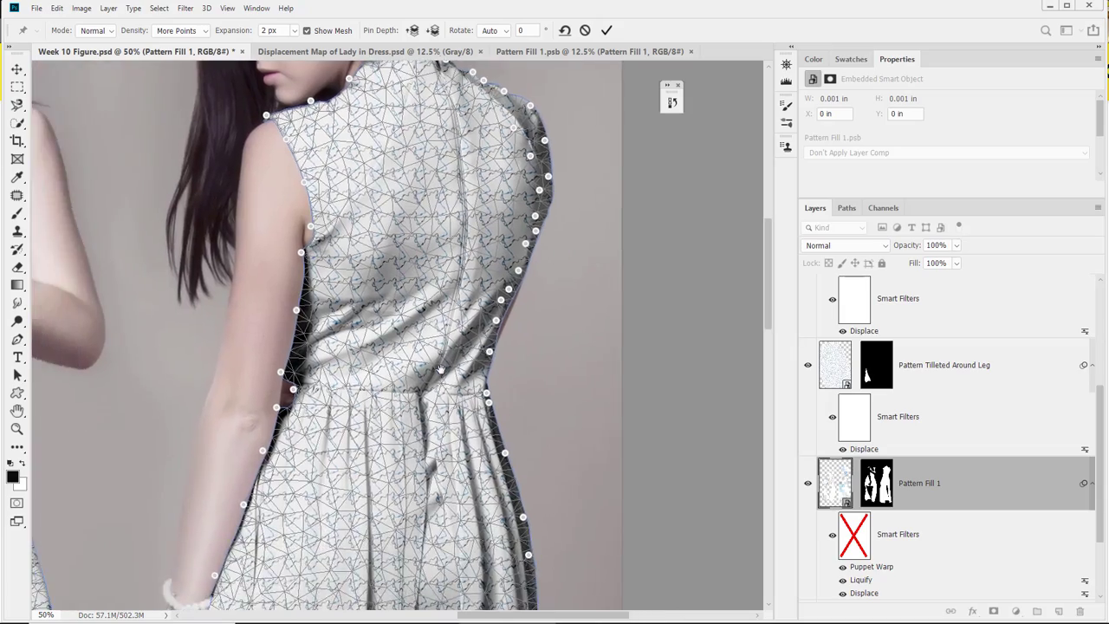
{"action": "scroll", "coordinate": [441, 370], "scroll_direction": "down", "scroll_amount": 10}
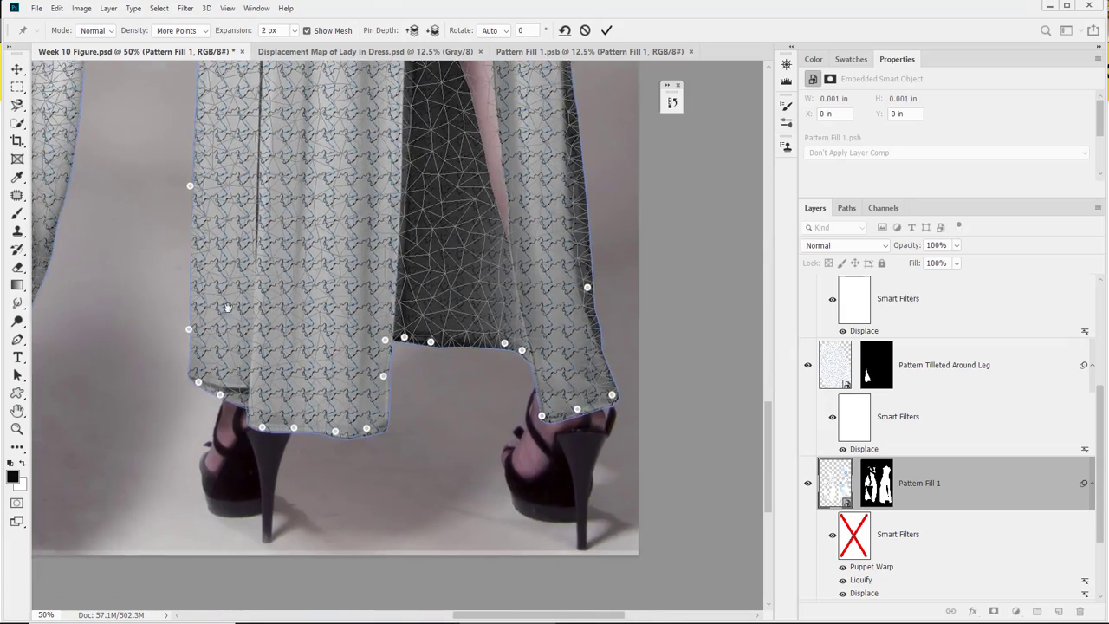
{"action": "left_click_drag", "start_coordinate": [372, 309], "coordinate": [335, 411]}
{"action": "left_click_drag", "start_coordinate": [389, 153], "coordinate": [420, 359]}
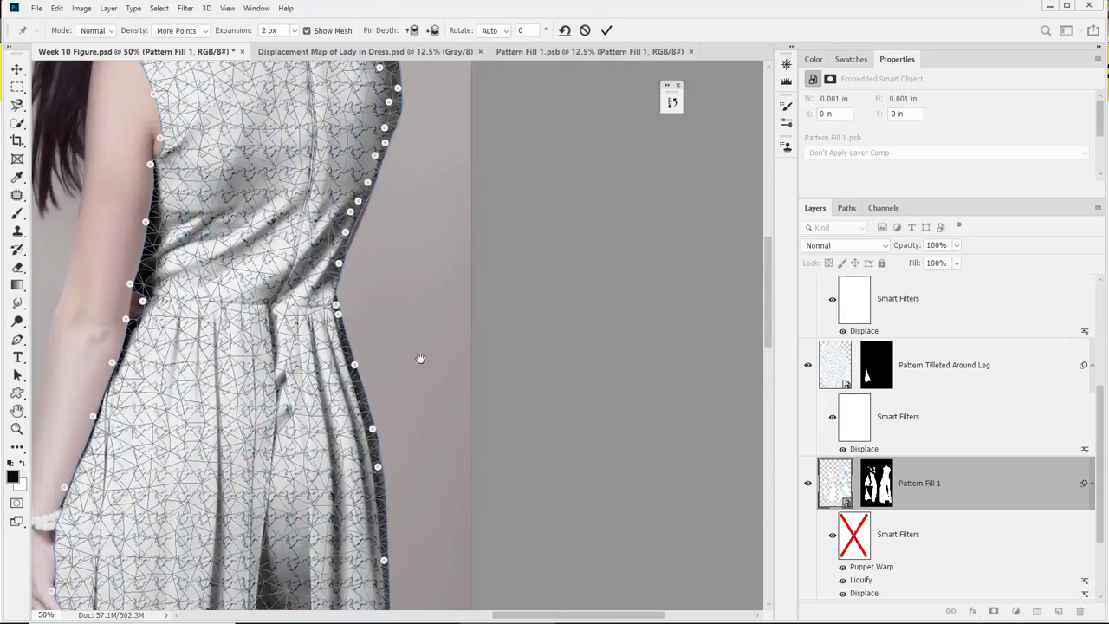
{"action": "scroll", "coordinate": [377, 221], "scroll_direction": "up", "scroll_amount": 4}
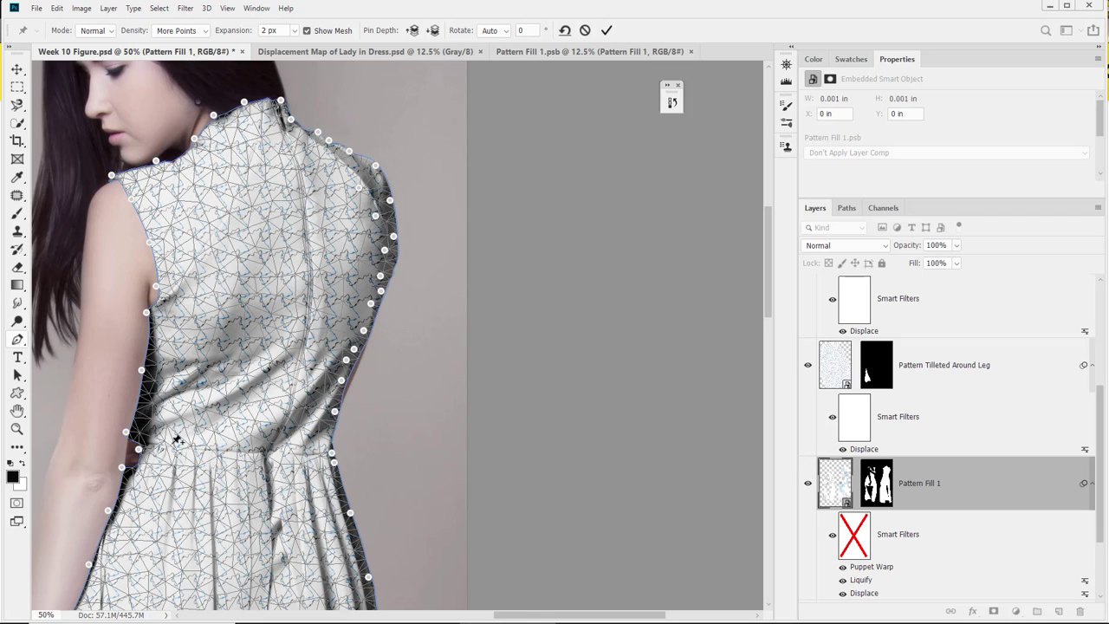
Show the Navigator and enlarge the back of the dress to 156.83% around the centre zipper.
{"action": "left_click", "coordinate": [253, 8]}
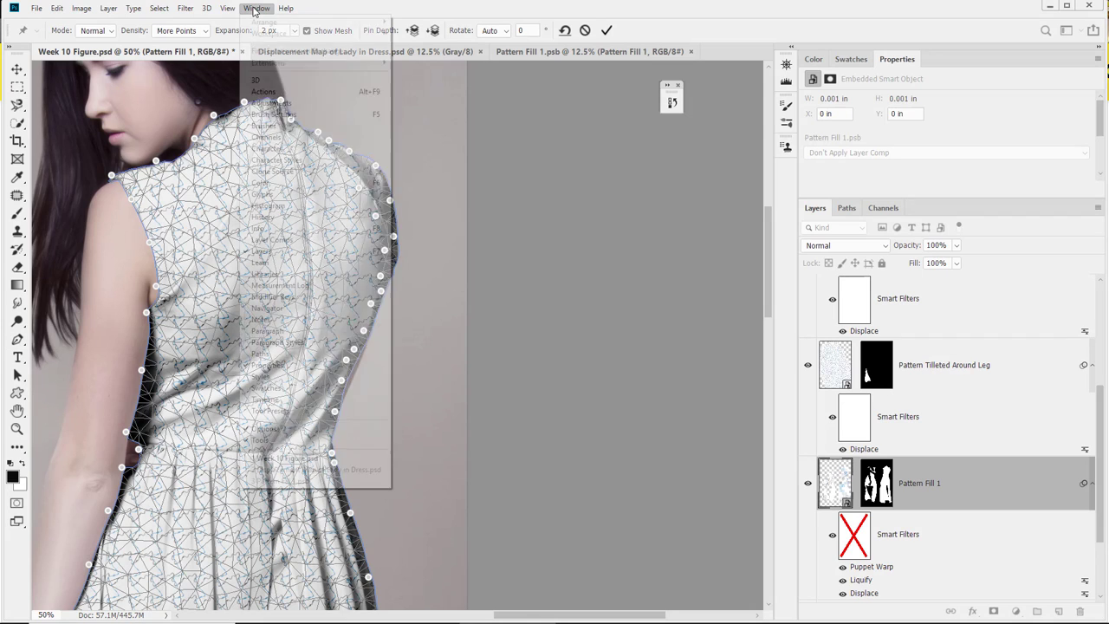
{"action": "left_click", "coordinate": [312, 308]}
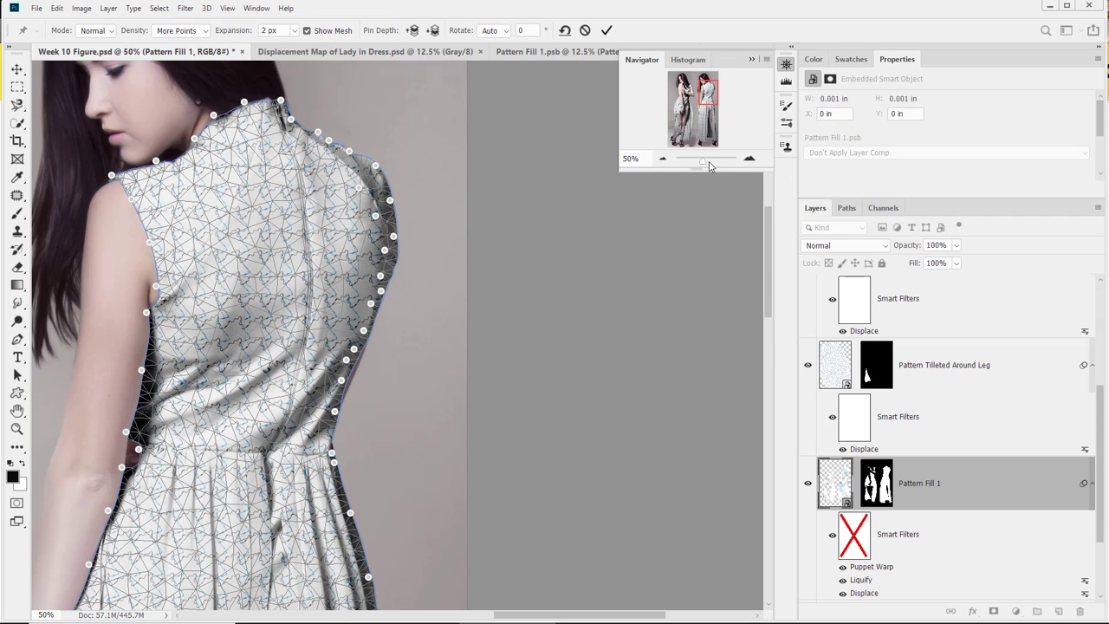
{"action": "left_click_drag", "start_coordinate": [709, 165], "coordinate": [713, 164]}
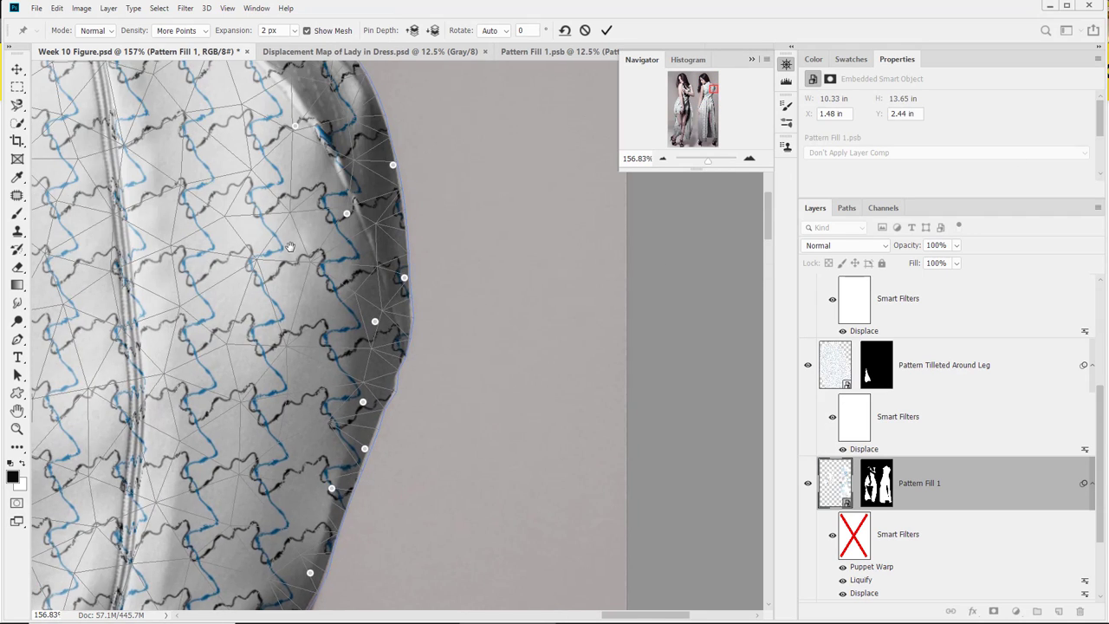
{"action": "left_click_drag", "start_coordinate": [290, 247], "coordinate": [548, 317]}
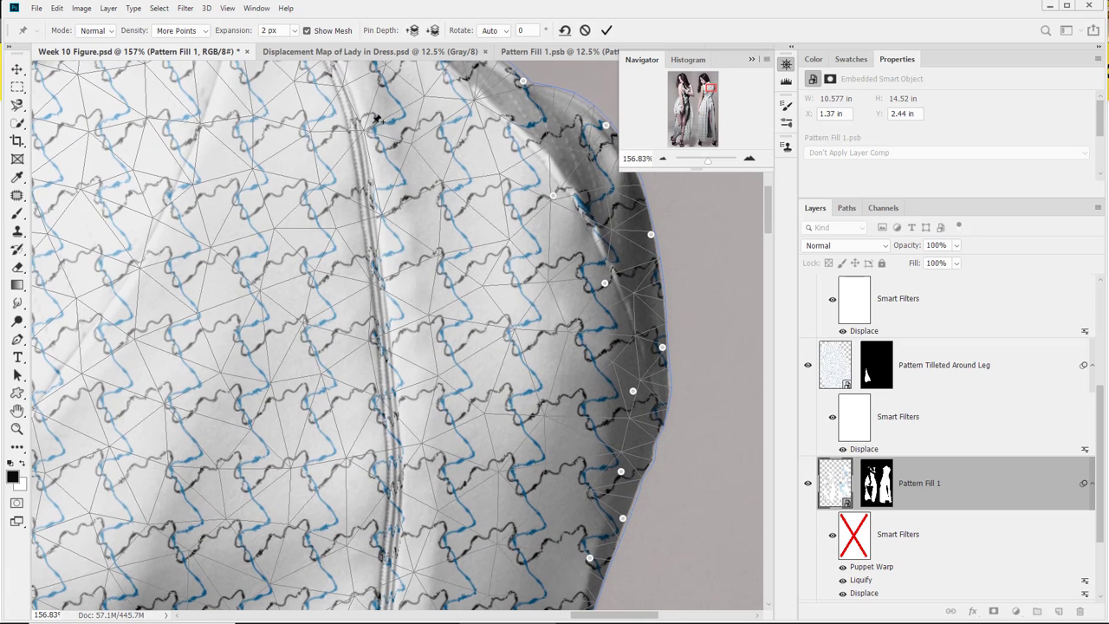
{"action": "left_click_drag", "start_coordinate": [424, 384], "coordinate": [373, 251]}
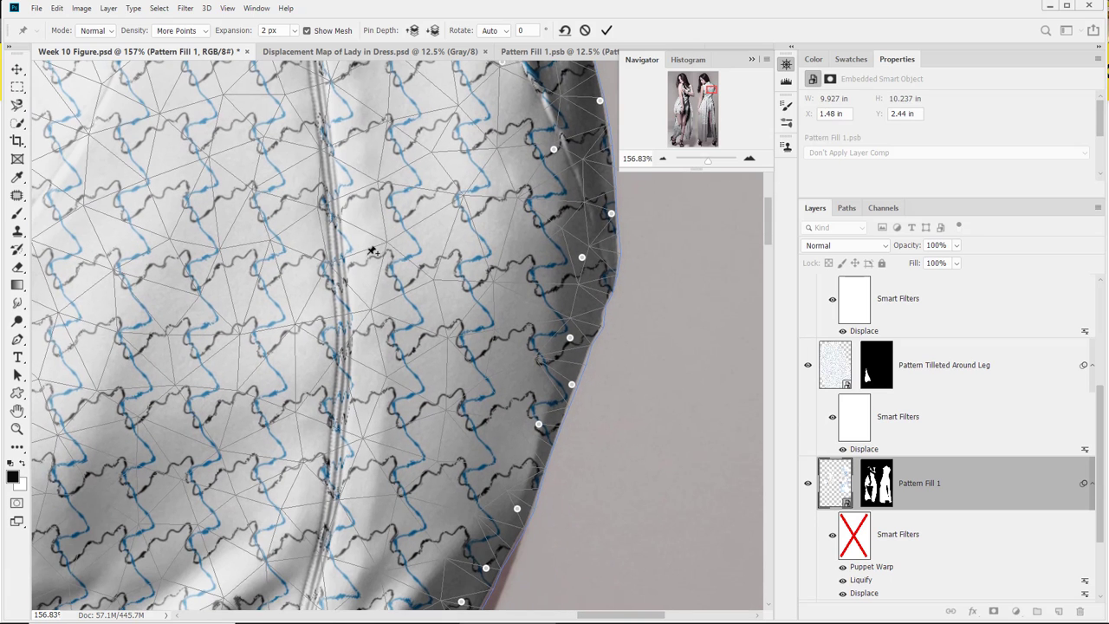
Place five warp pins down the dress's centre back zipper, from the upper back towards the waist.
{"action": "left_click", "coordinate": [339, 150]}
{"action": "left_click", "coordinate": [351, 260]}
{"action": "left_click", "coordinate": [358, 378]}
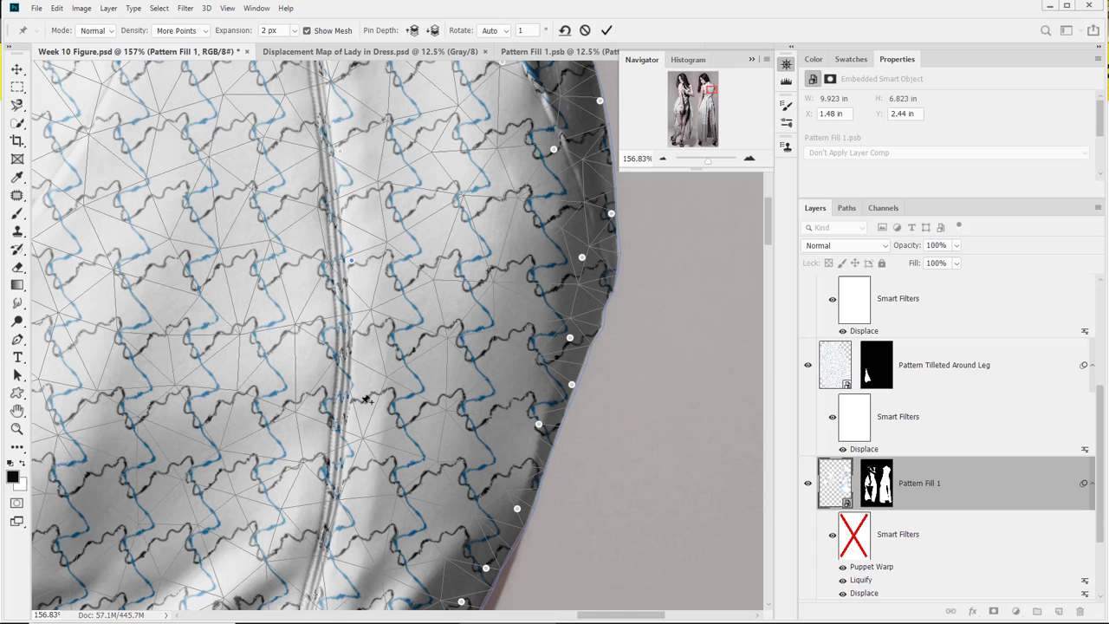
{"action": "left_click", "coordinate": [346, 480]}
{"action": "left_click_drag", "start_coordinate": [360, 520], "coordinate": [359, 367]}
{"action": "left_click", "coordinate": [325, 423]}
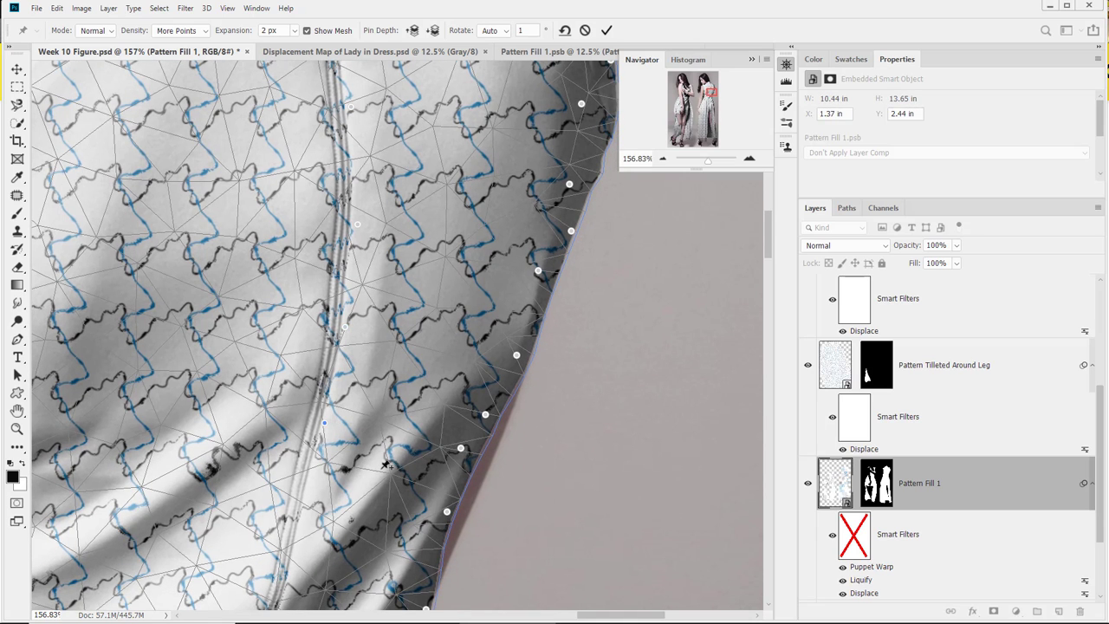
{"action": "left_click_drag", "start_coordinate": [454, 130], "coordinate": [410, 485]}
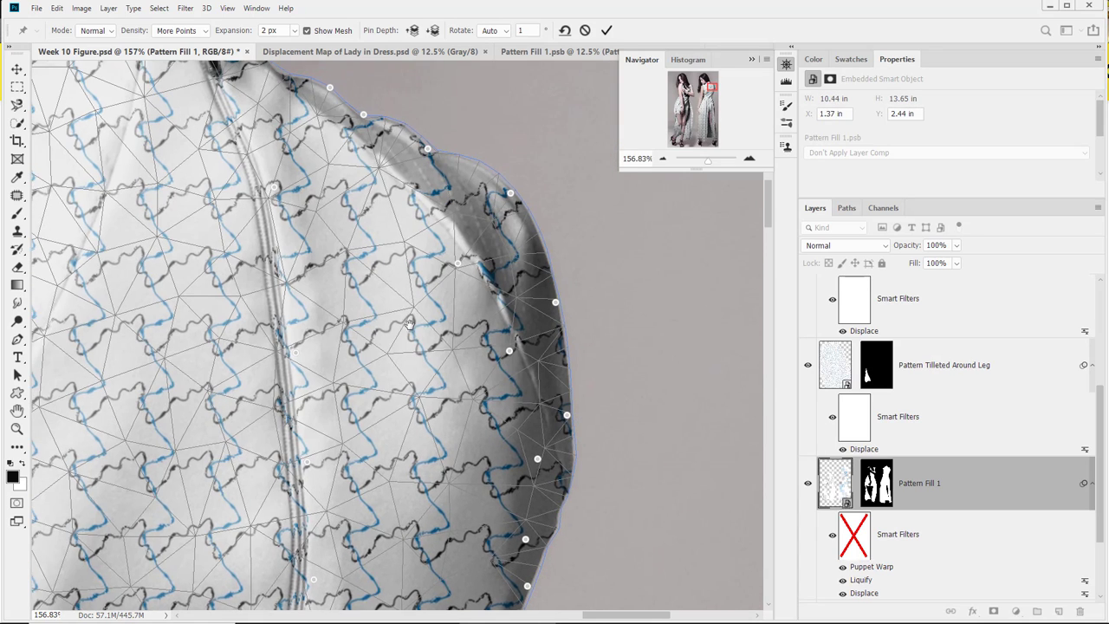
Pin the pattern at the top of the dress's back zipper and beside it near the collar edge.
{"action": "left_click_drag", "start_coordinate": [410, 324], "coordinate": [405, 390]}
{"action": "left_click", "coordinate": [244, 177]}
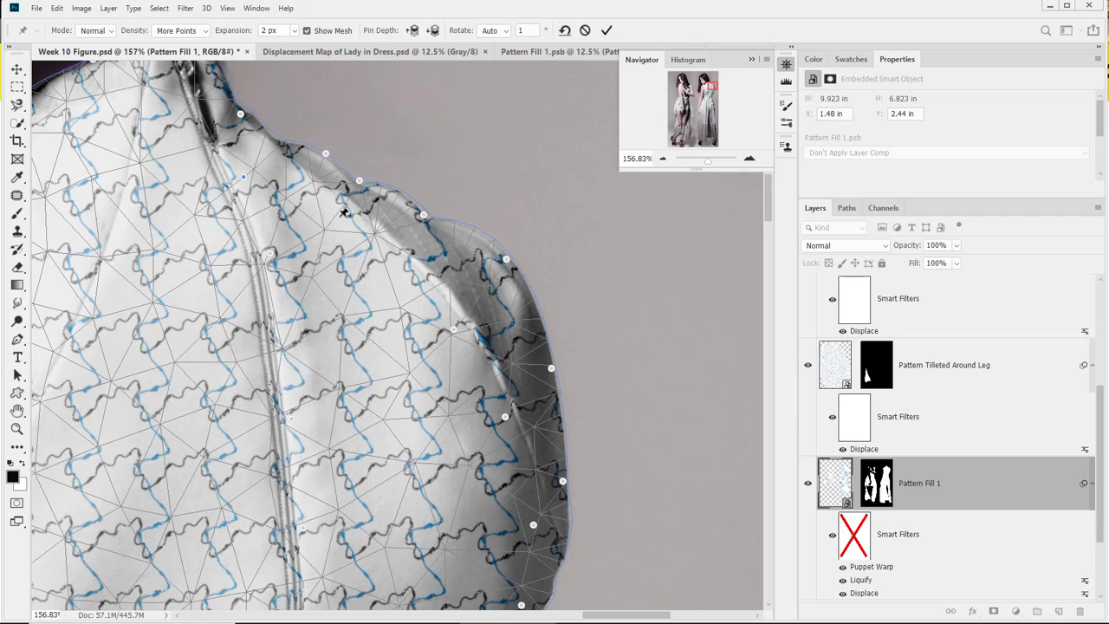
{"action": "left_click", "coordinate": [266, 145]}
{"action": "left_click_drag", "start_coordinate": [456, 450], "coordinate": [445, 373]}
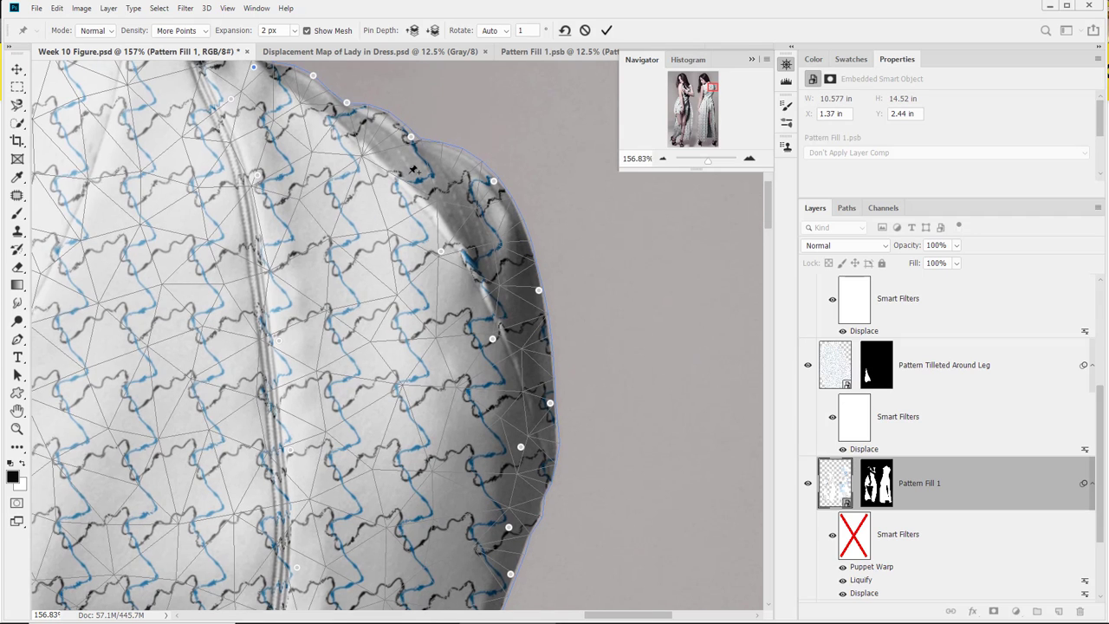
Pin the back panel between the zipper and the shaded side edge, with that pin rotated to -27°.
{"action": "mouse_move", "coordinate": [419, 343]}
{"action": "left_mouse_down"}
{"action": "mouse_move", "coordinate": [416, 194]}
{"action": "mouse_move", "coordinate": [436, 299]}
{"action": "mouse_move", "coordinate": [416, 323]}
{"action": "mouse_move", "coordinate": [405, 299]}
{"action": "mouse_move", "coordinate": [414, 338]}
{"action": "left_mouse_up"}
{"action": "left_click", "coordinate": [407, 338]}
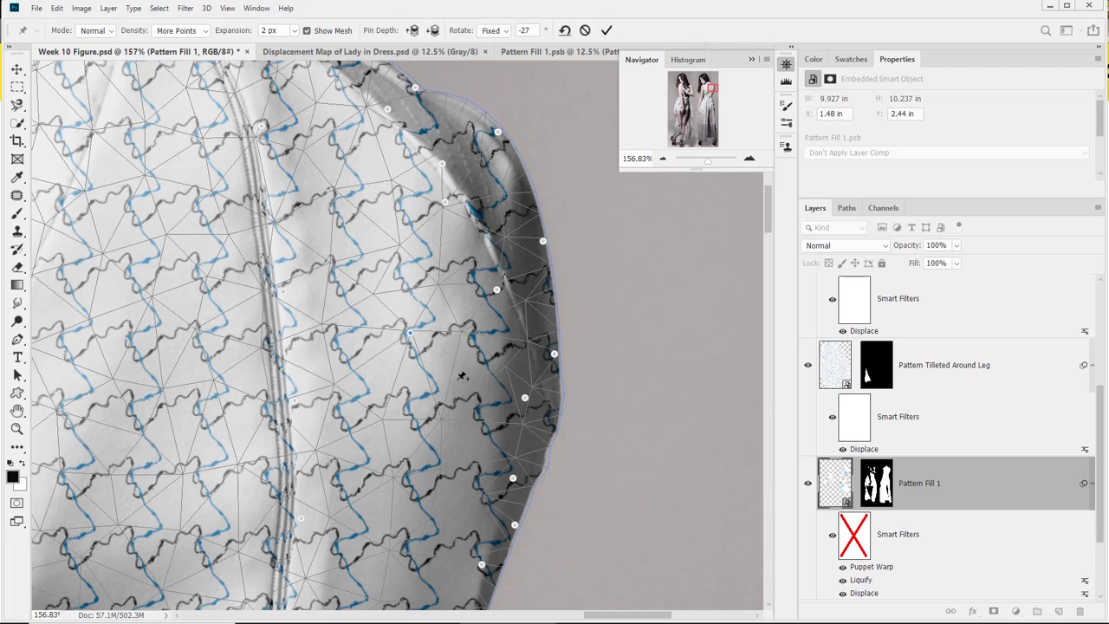
{"action": "left_click", "coordinate": [440, 223]}
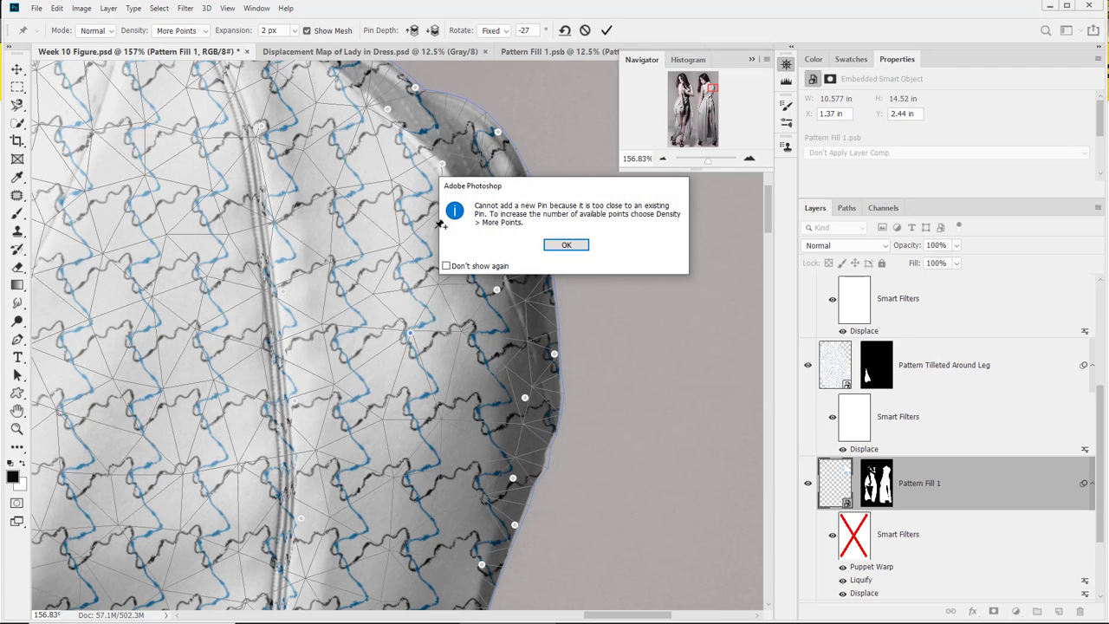
{"action": "left_click", "coordinate": [567, 248]}
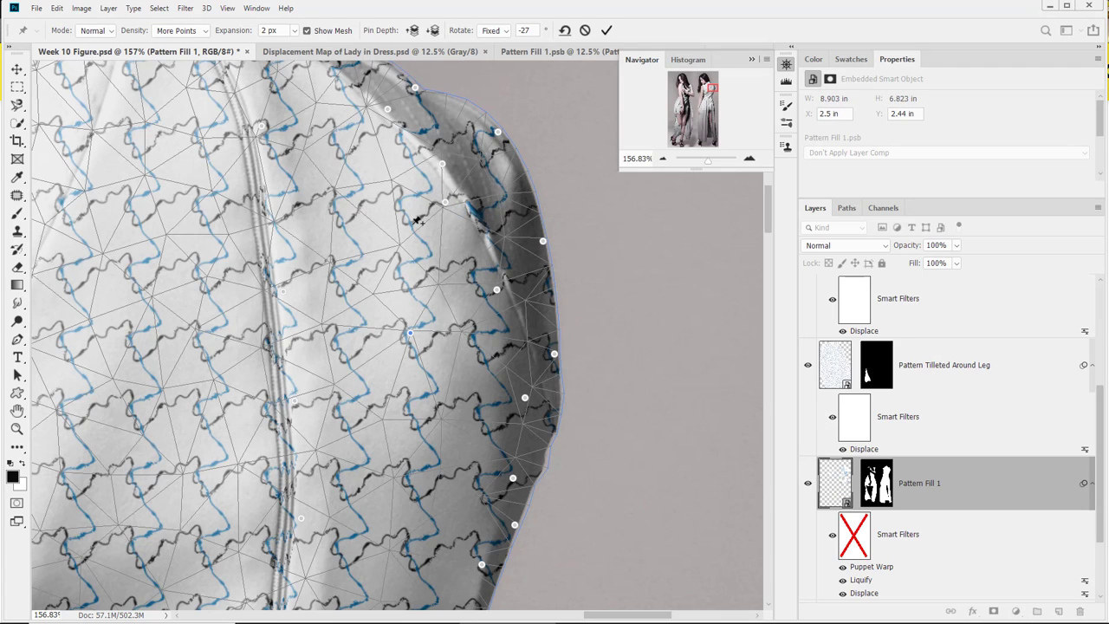
Pin the shaded side seam and the upper back beside the zipper, rotate the upper back pin to -15°, and apply the Puppet Warp.
{"action": "left_click", "coordinate": [459, 191]}
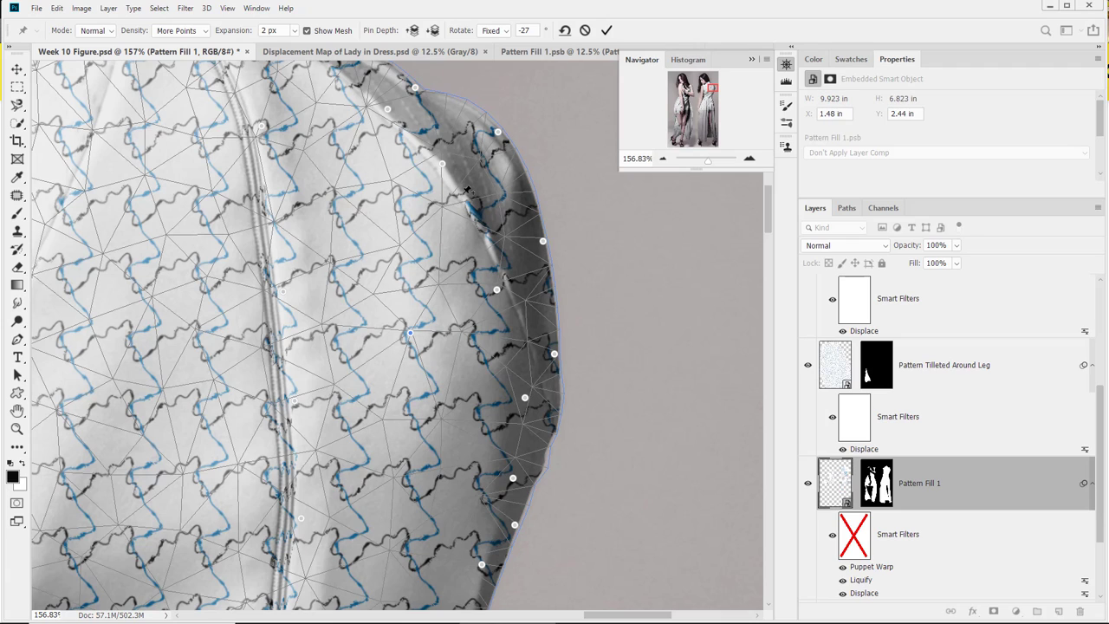
{"action": "left_click", "coordinate": [403, 238]}
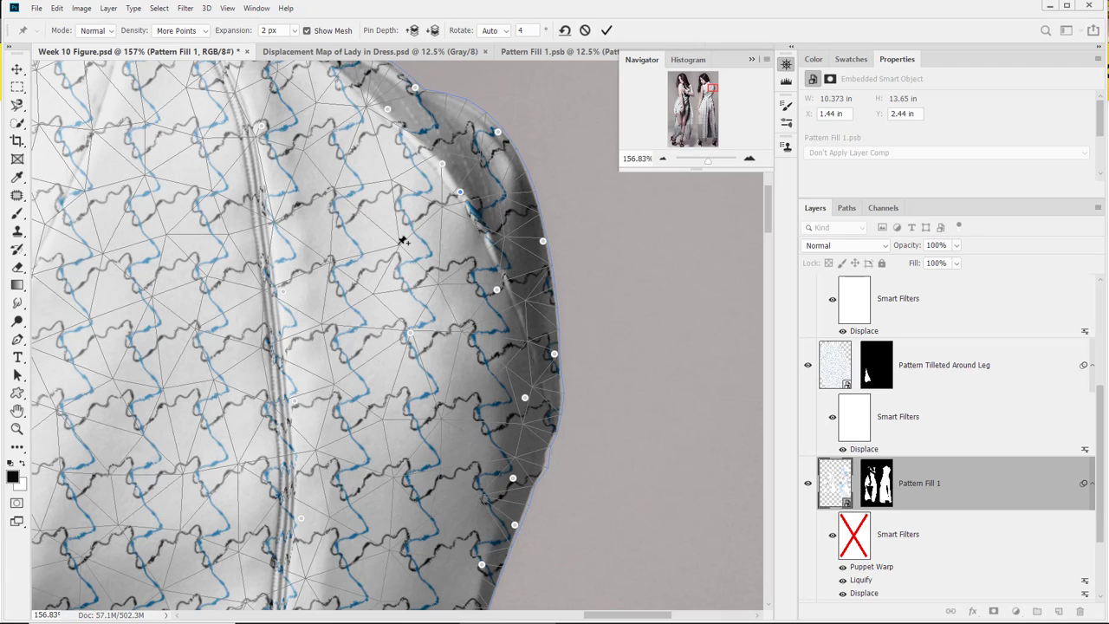
{"action": "left_click", "coordinate": [402, 237], "text": "alt"}
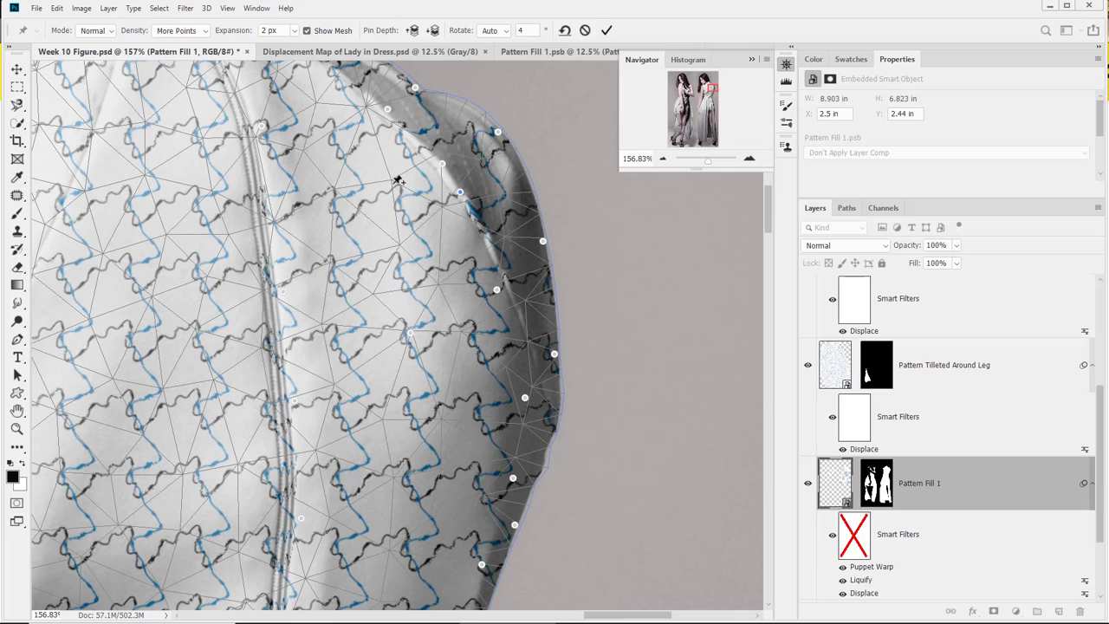
{"action": "left_click", "coordinate": [378, 203]}
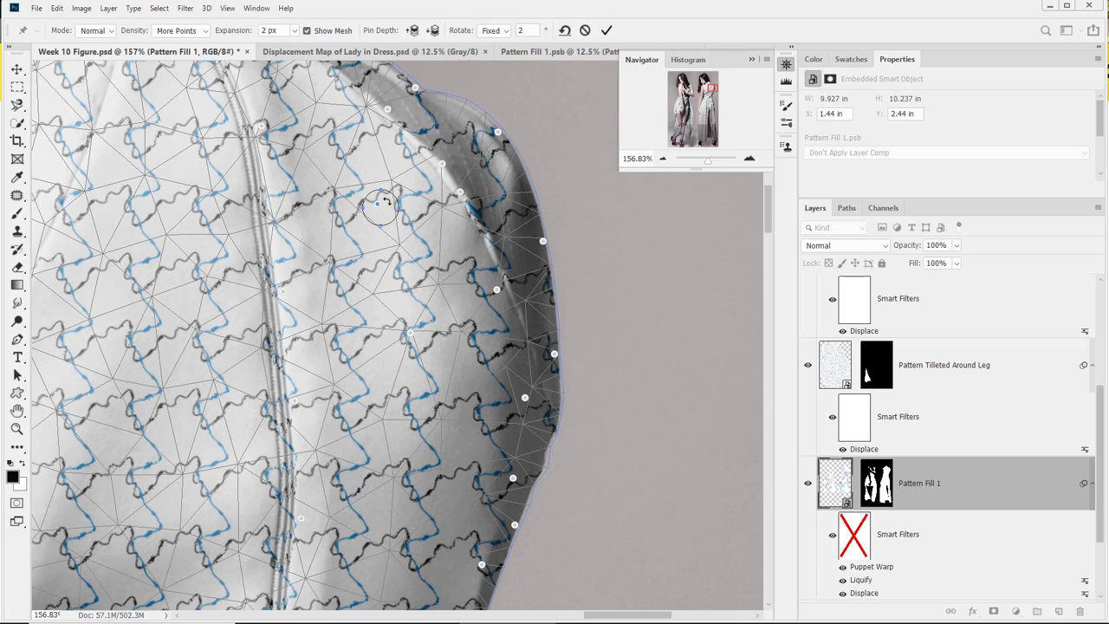
{"action": "left_click_drag", "start_coordinate": [391, 185], "coordinate": [379, 198]}
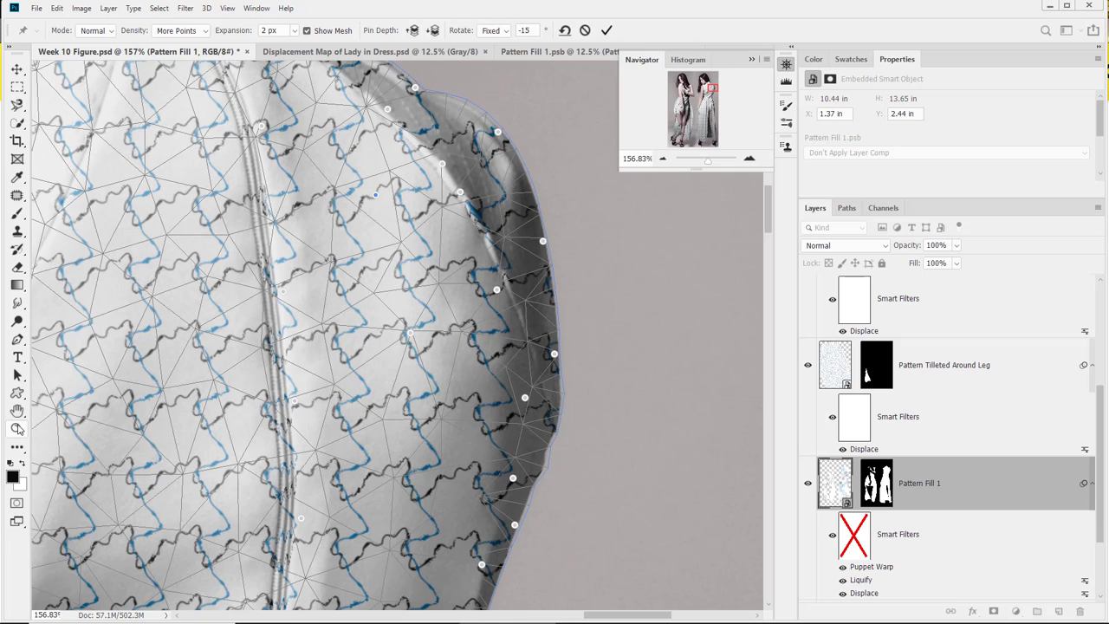
{"action": "left_click", "coordinate": [17, 428]}
{"action": "left_click", "coordinate": [502, 235]}
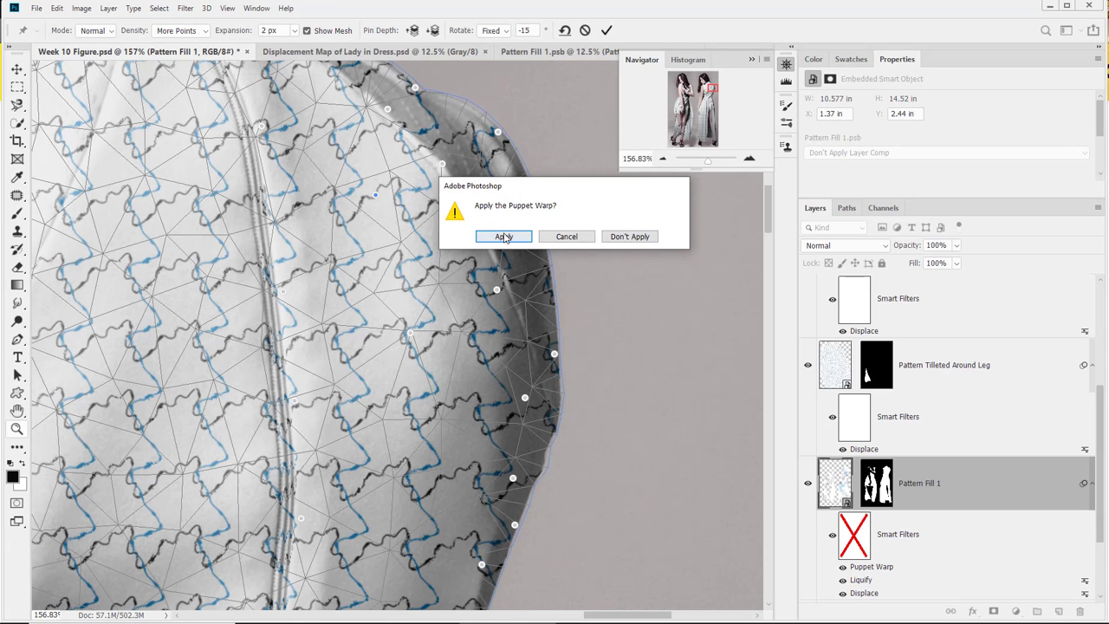
Compare the pattern on the back of the dress with Pattern Fill 1's Puppet Warp filter hidden and shown.
{"action": "left_click", "coordinate": [344, 274], "text": "alt"}
{"action": "left_click", "coordinate": [346, 269], "text": "alt"}
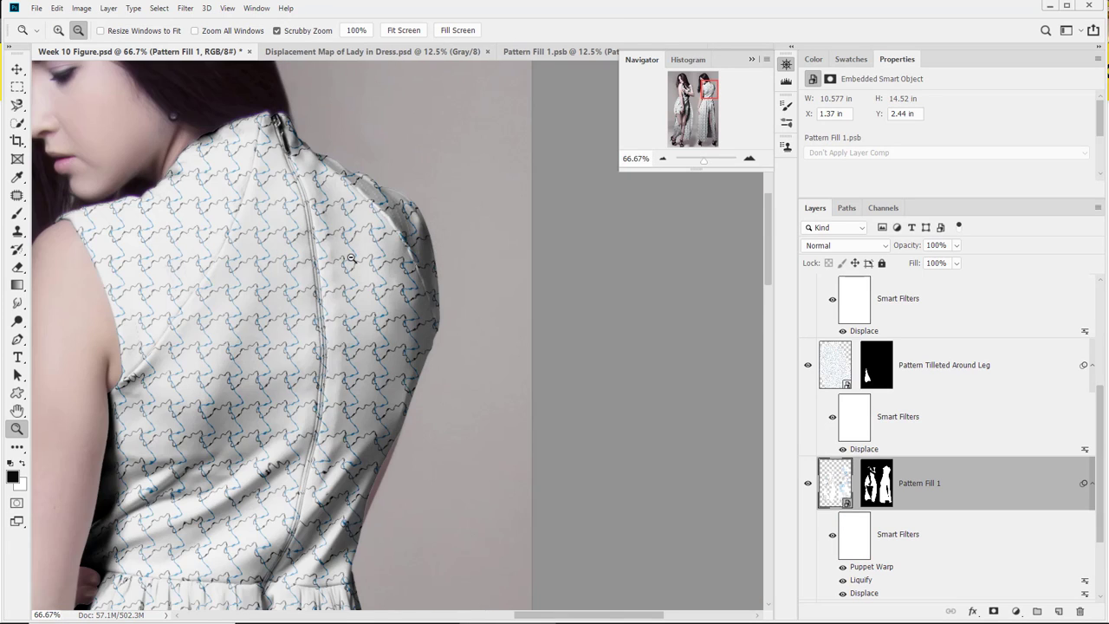
{"action": "left_click", "coordinate": [349, 264], "text": "alt"}
{"action": "left_click", "coordinate": [351, 259], "text": "alt"}
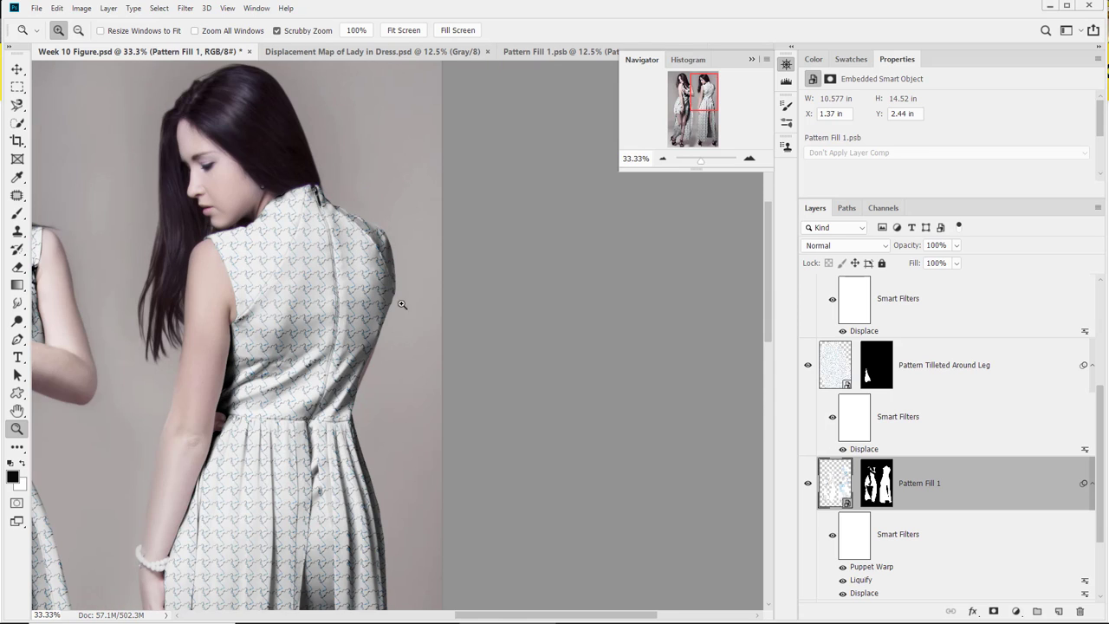
{"action": "left_click_drag", "start_coordinate": [321, 237], "coordinate": [376, 250]}
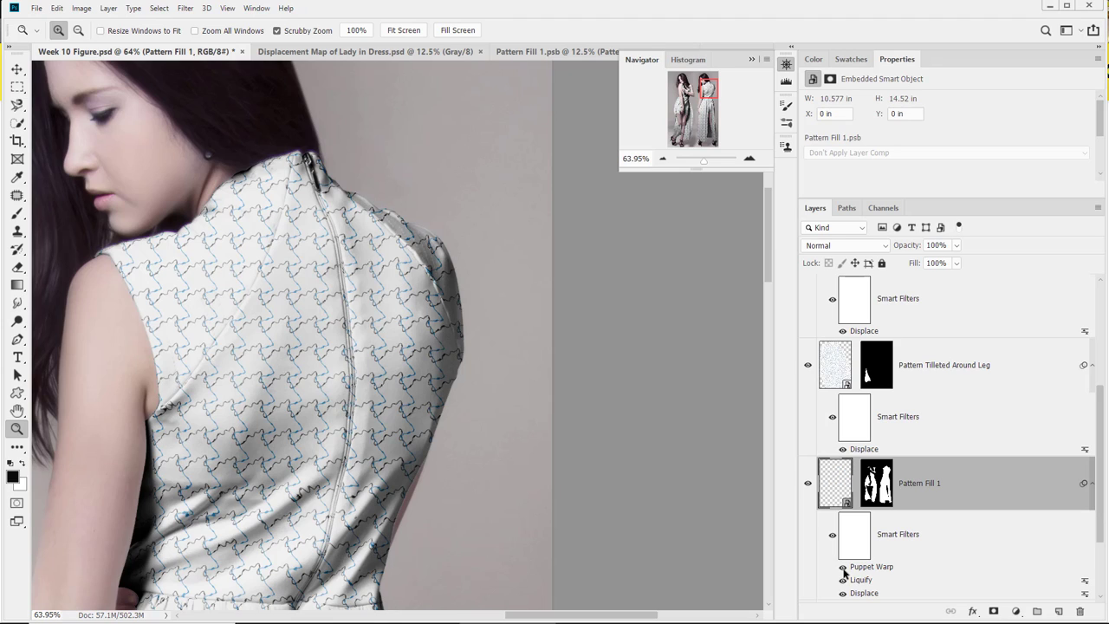
{"action": "left_click", "coordinate": [843, 568]}
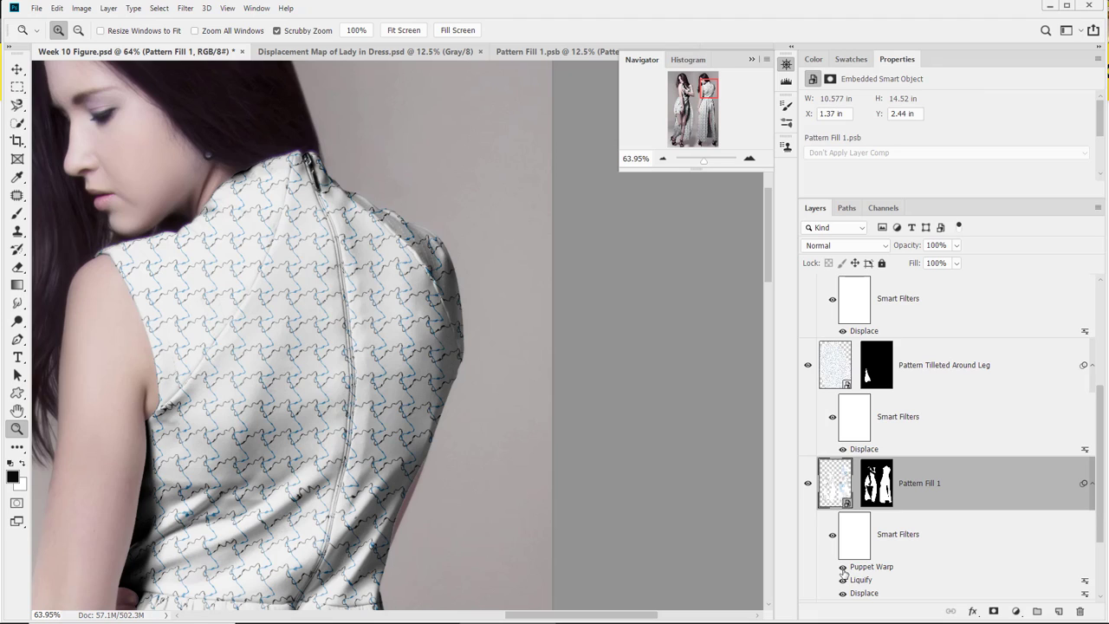
{"action": "left_click", "coordinate": [841, 568]}
{"action": "left_click_drag", "start_coordinate": [268, 277], "coordinate": [325, 364]}
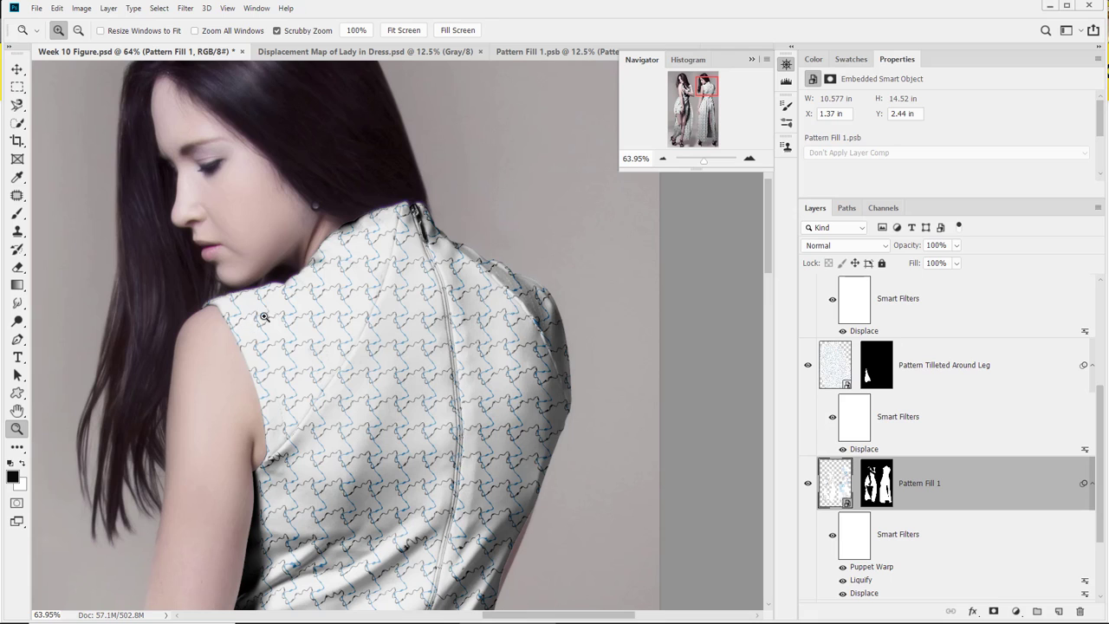
{"action": "left_click_drag", "start_coordinate": [266, 336], "coordinate": [309, 262]}
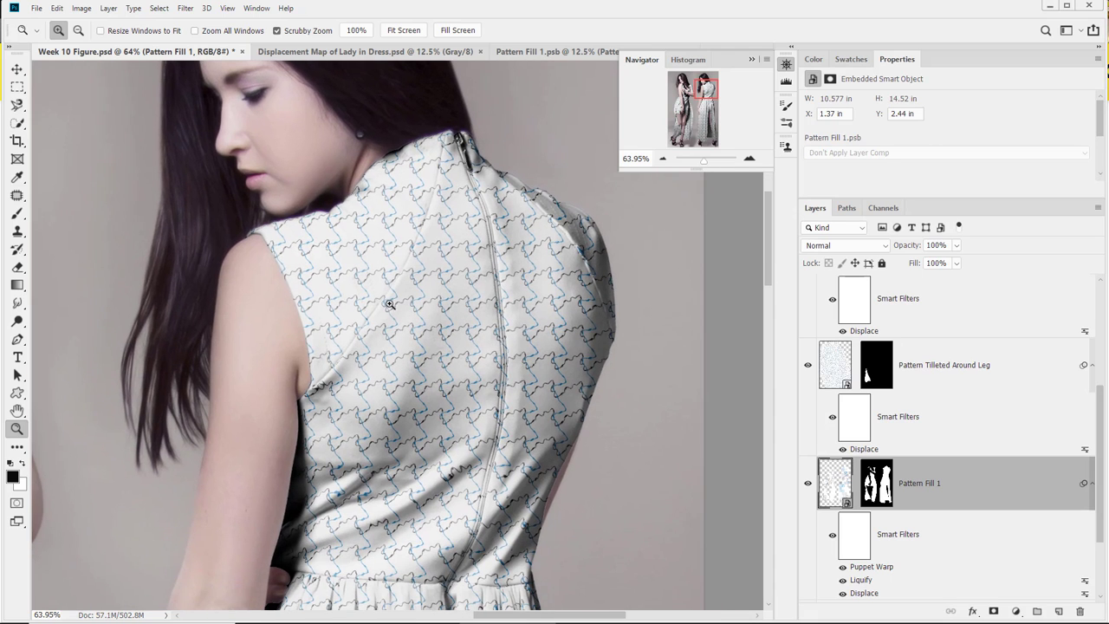
Reopen the Puppet Warp and pin the back panel between armhole, shoulder and collar, rotating the last shoulder pin to -22°.
{"action": "left_click_drag", "start_coordinate": [573, 318], "coordinate": [580, 383]}
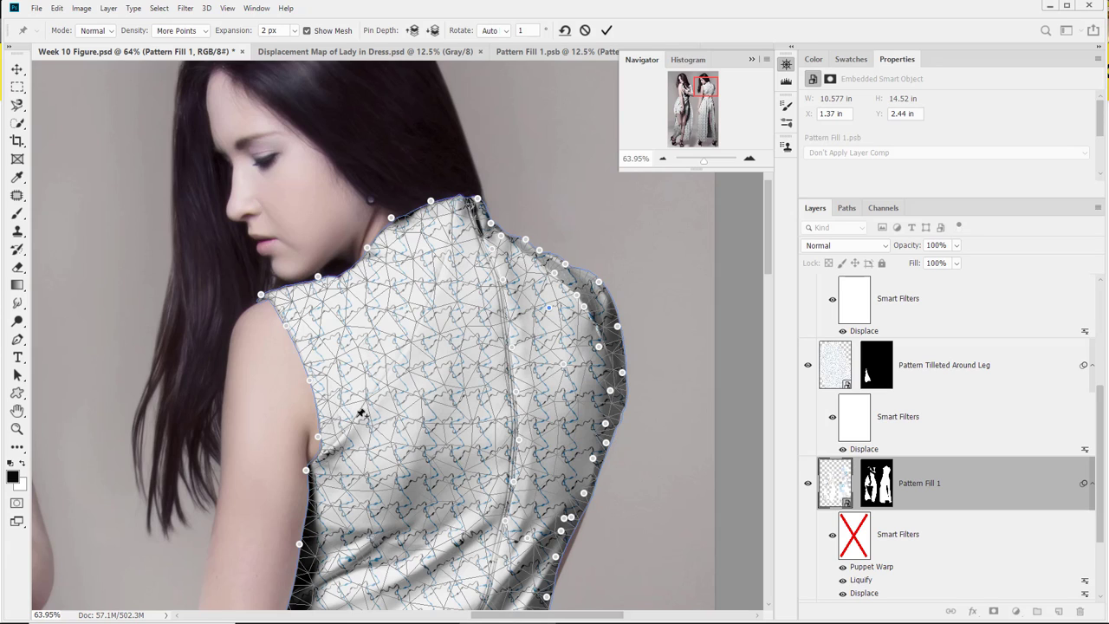
{"action": "left_click", "coordinate": [368, 390]}
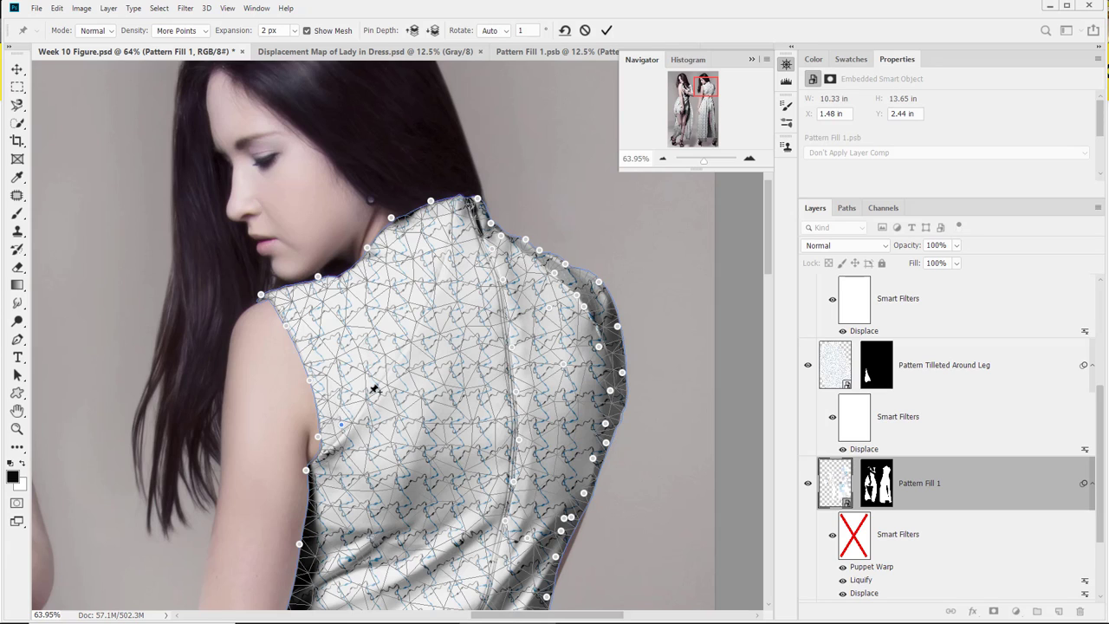
{"action": "left_click", "coordinate": [415, 308]}
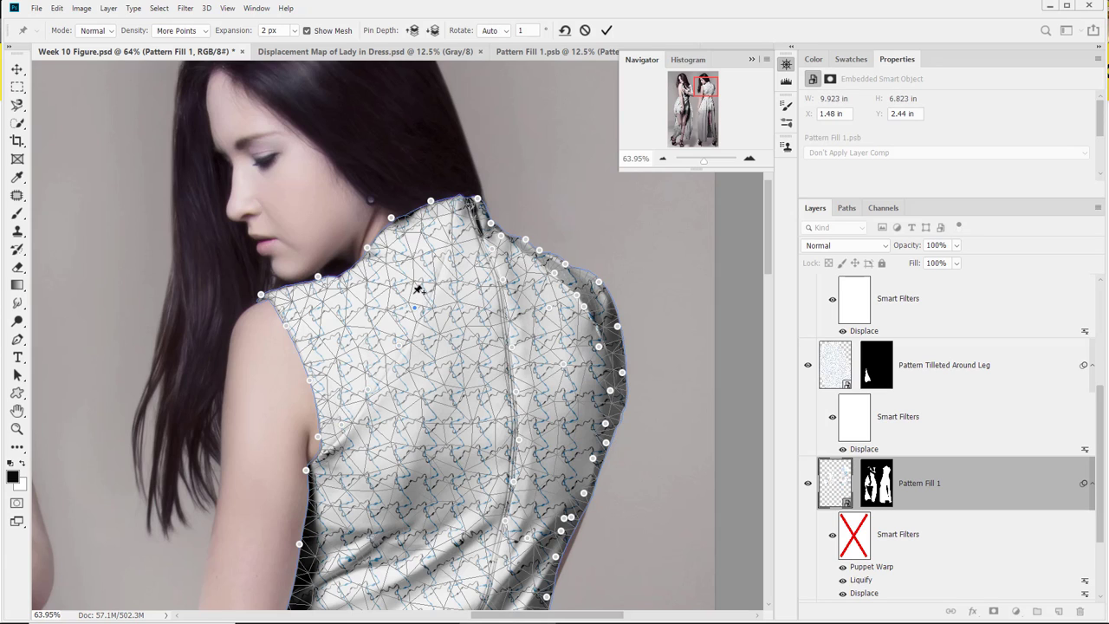
{"action": "left_click", "coordinate": [372, 272]}
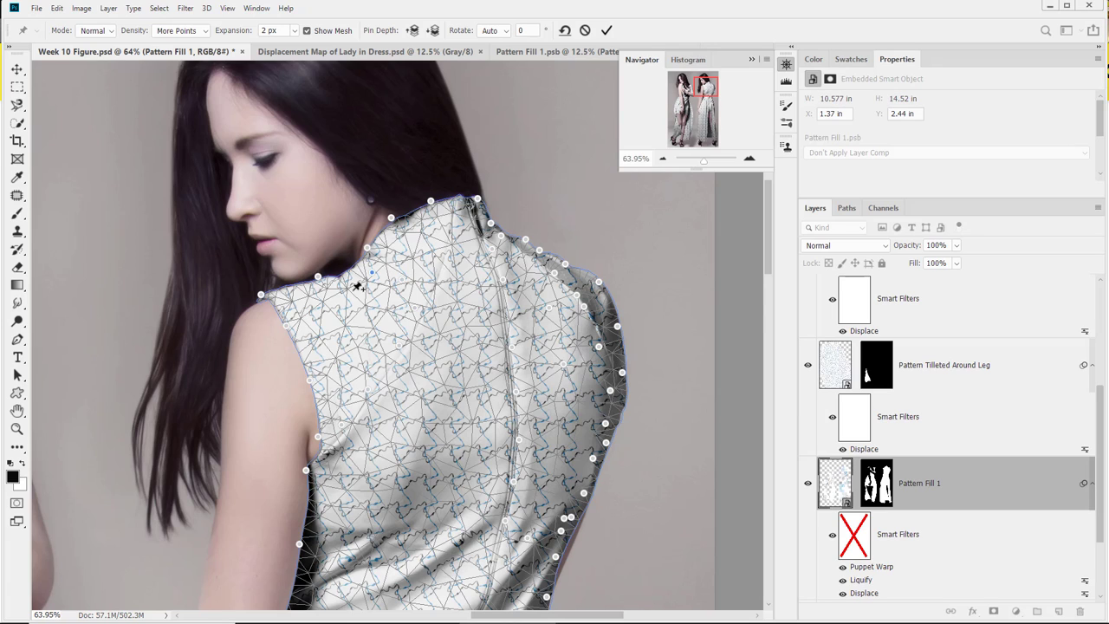
{"action": "left_click", "coordinate": [303, 325]}
{"action": "left_click", "coordinate": [341, 326]}
{"action": "mouse_move", "coordinate": [354, 312]}
{"action": "left_mouse_down"}
{"action": "mouse_move", "coordinate": [341, 310]}
{"action": "mouse_move", "coordinate": [346, 326]}
{"action": "mouse_move", "coordinate": [357, 313]}
{"action": "left_mouse_up"}
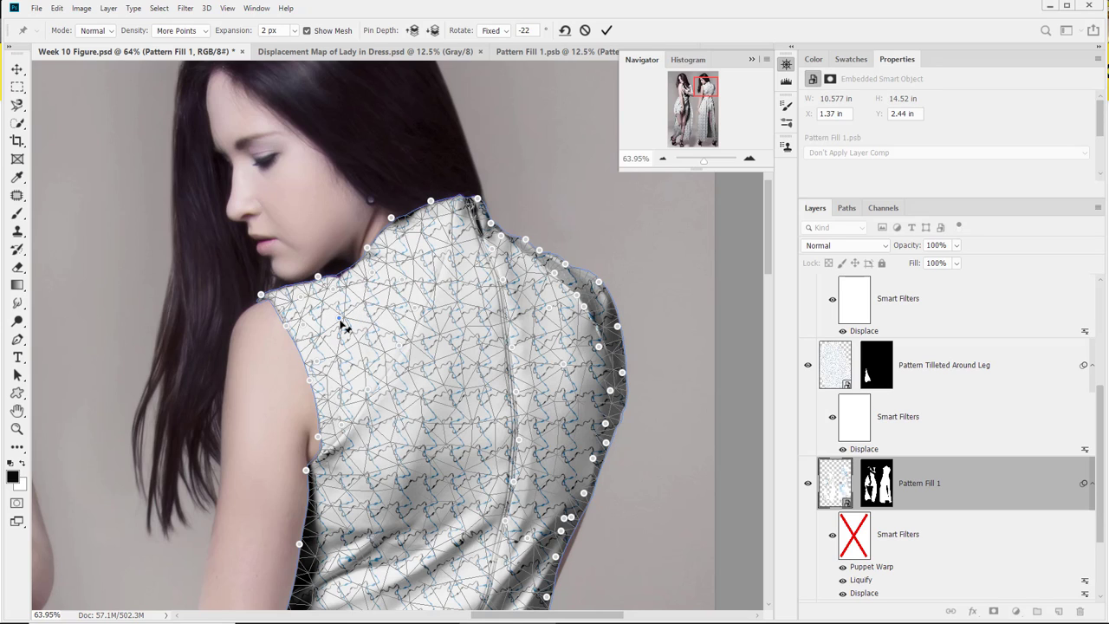
Pin the middle of the back panel from the upper back towards the waist, rotating the central pin to 15°.
{"action": "left_click_drag", "start_coordinate": [438, 451], "coordinate": [341, 434]}
{"action": "left_click", "coordinate": [327, 393]}
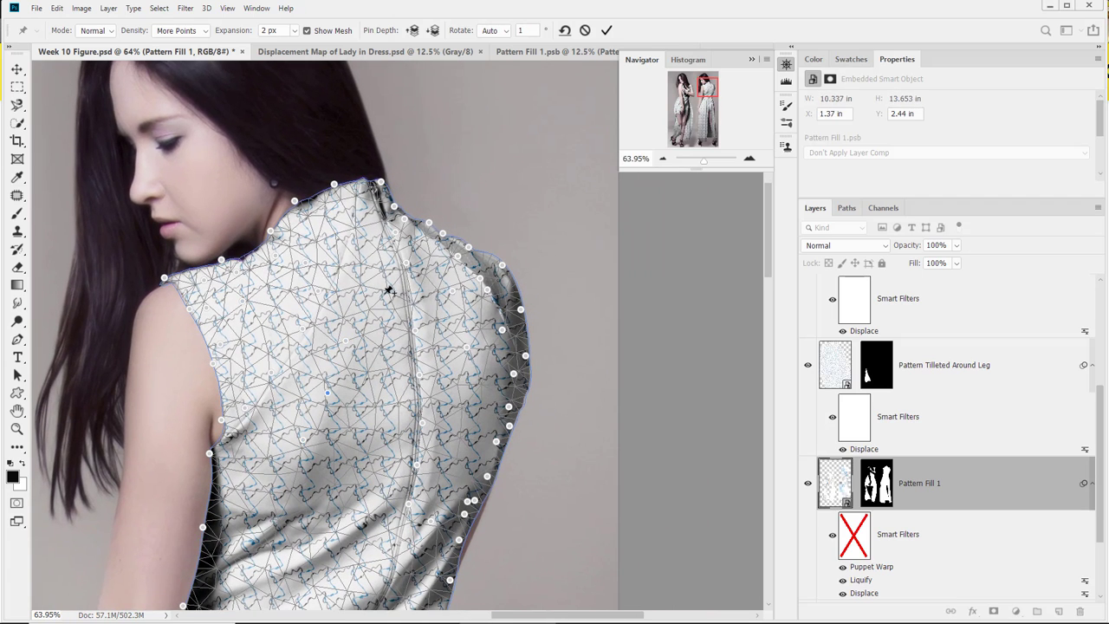
{"action": "left_click", "coordinate": [374, 283]}
{"action": "left_click", "coordinate": [412, 408]}
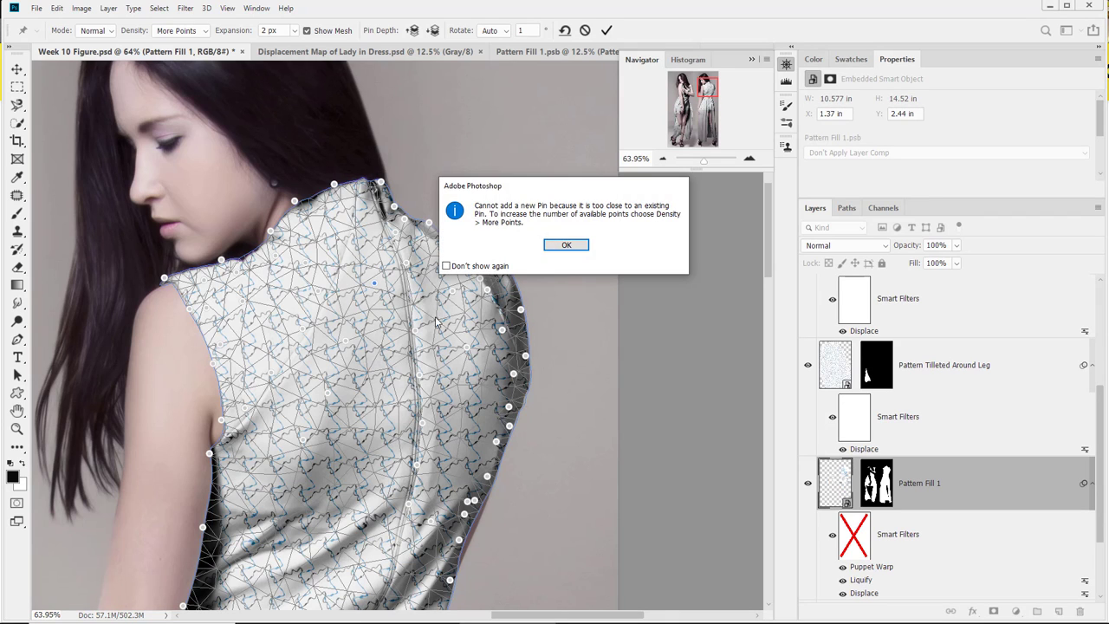
{"action": "key", "text": "Return"}
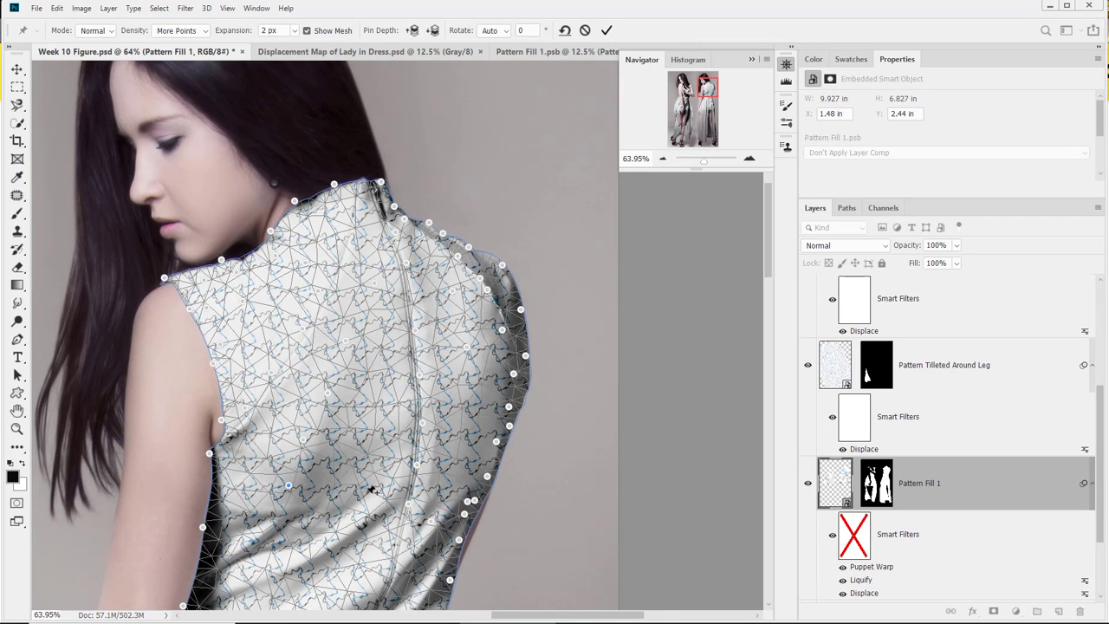
{"action": "left_click", "coordinate": [381, 492]}
{"action": "left_click", "coordinate": [367, 395]}
{"action": "left_click_drag", "start_coordinate": [380, 381], "coordinate": [372, 403]}
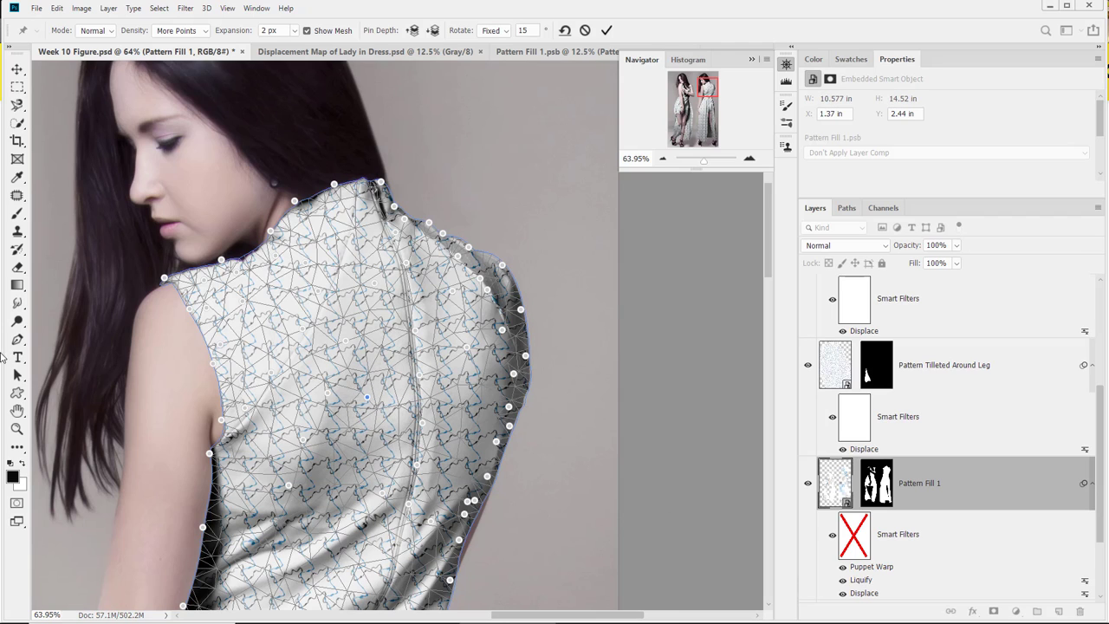
Apply the Puppet Warp to Pattern Fill 1 and save the document.
{"action": "left_click", "coordinate": [16, 428]}
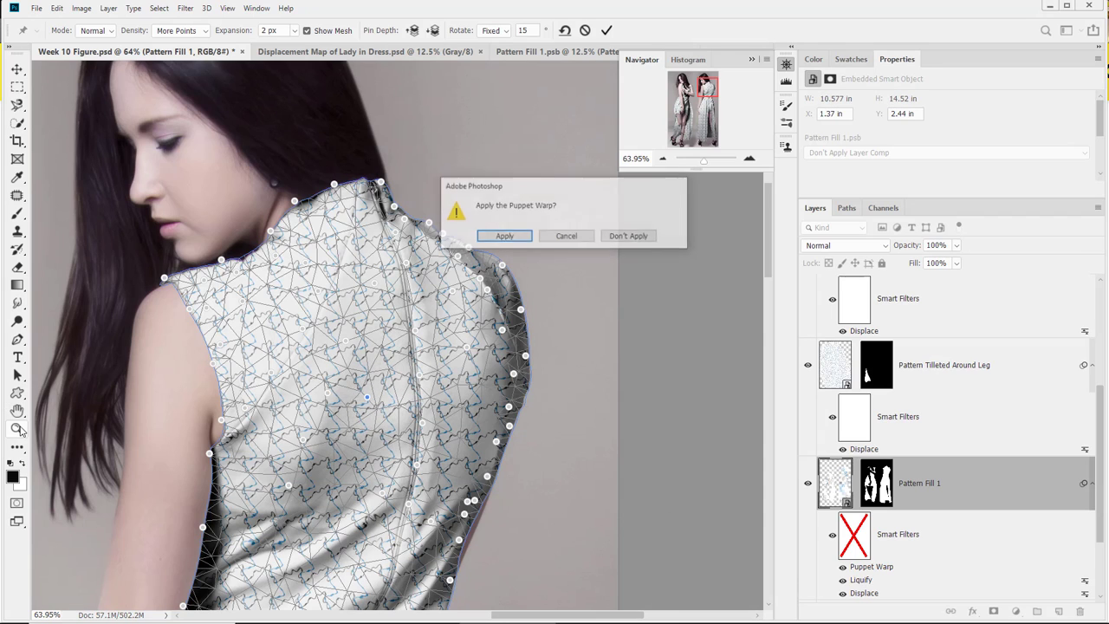
{"action": "left_click", "coordinate": [501, 235]}
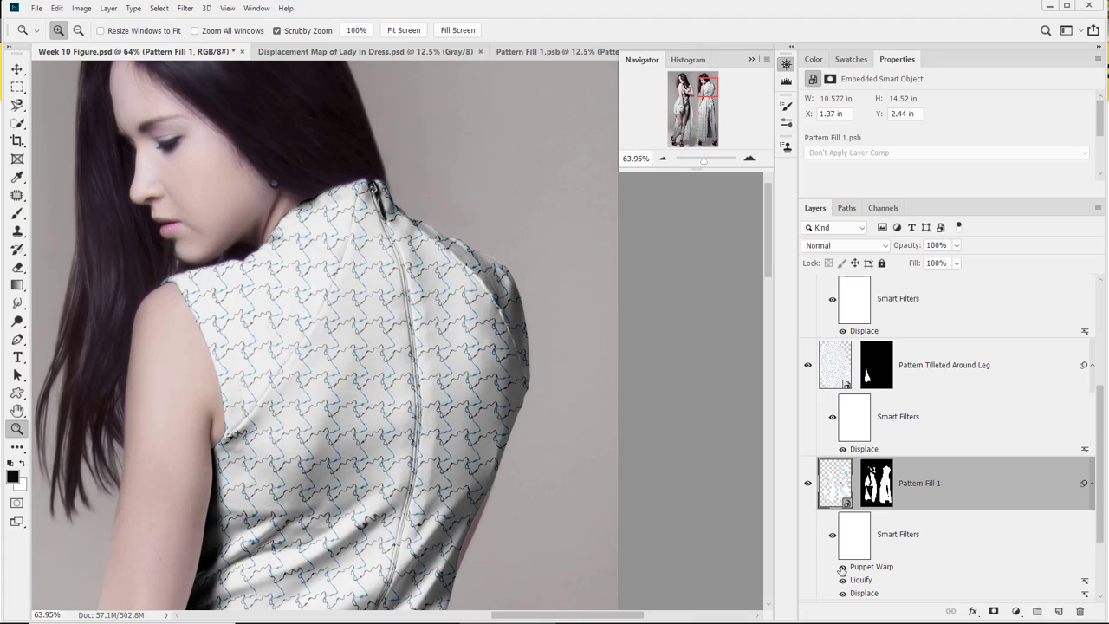
{"action": "key", "text": "ctrl+s"}
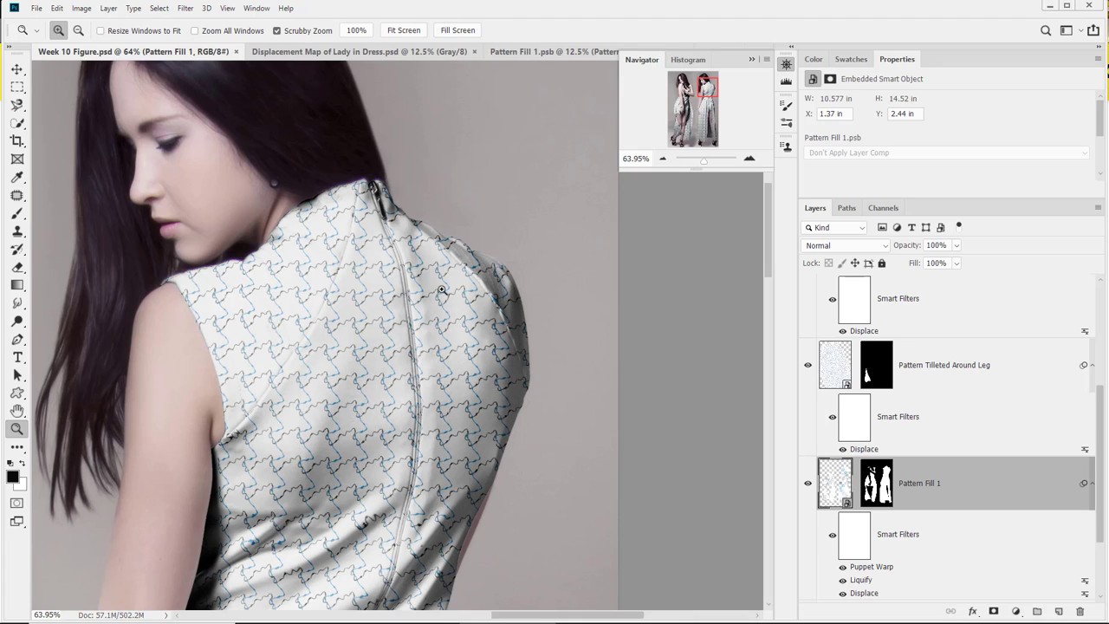
Examine how the pattern fits both dresses, from the bodices down to the folds of the long skirt.
{"action": "left_click_drag", "start_coordinate": [392, 365], "coordinate": [545, 288]}
{"action": "left_click", "coordinate": [405, 262], "text": "alt"}
{"action": "left_click", "coordinate": [405, 261], "text": "alt"}
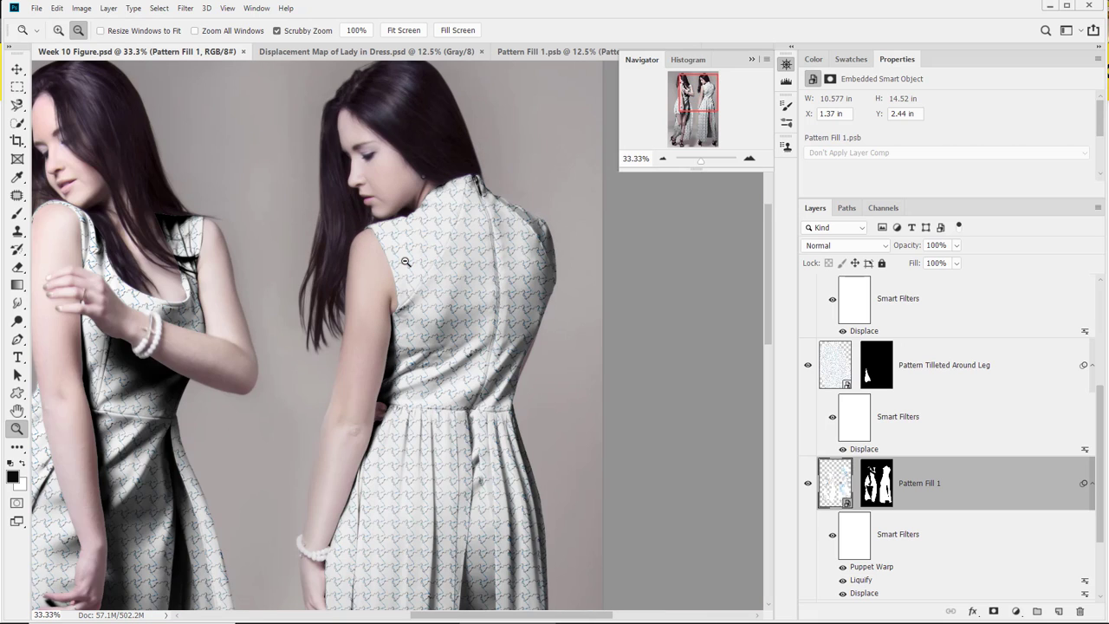
{"action": "left_click", "coordinate": [406, 262], "text": "alt"}
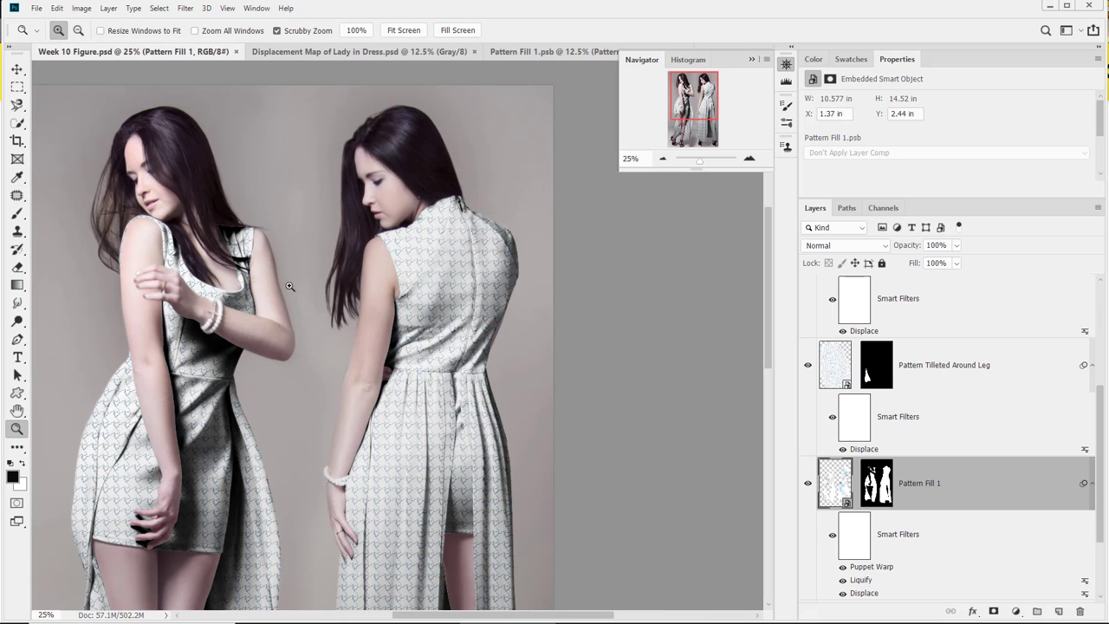
{"action": "left_click_drag", "start_coordinate": [293, 292], "coordinate": [258, 244]}
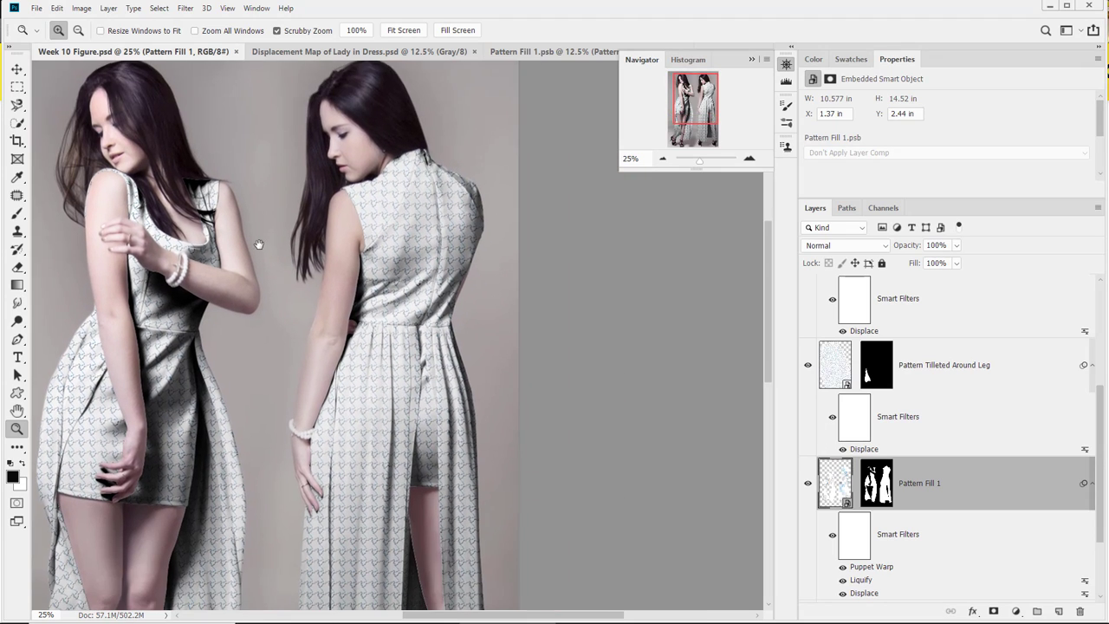
{"action": "left_click_drag", "start_coordinate": [391, 433], "coordinate": [403, 288]}
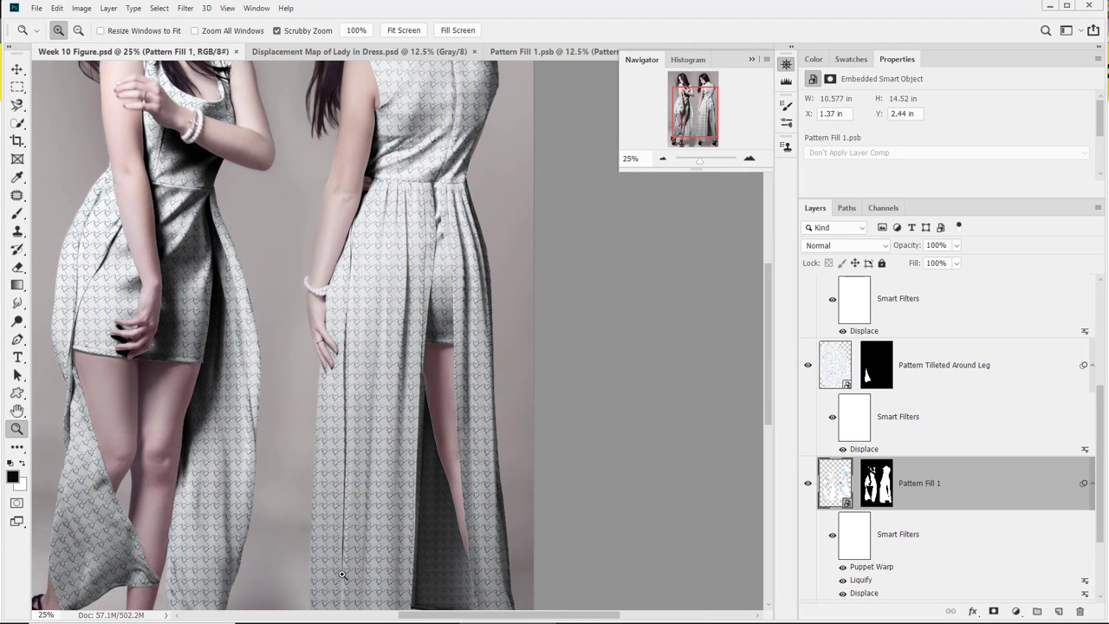
{"action": "left_click_drag", "start_coordinate": [326, 324], "coordinate": [376, 385]}
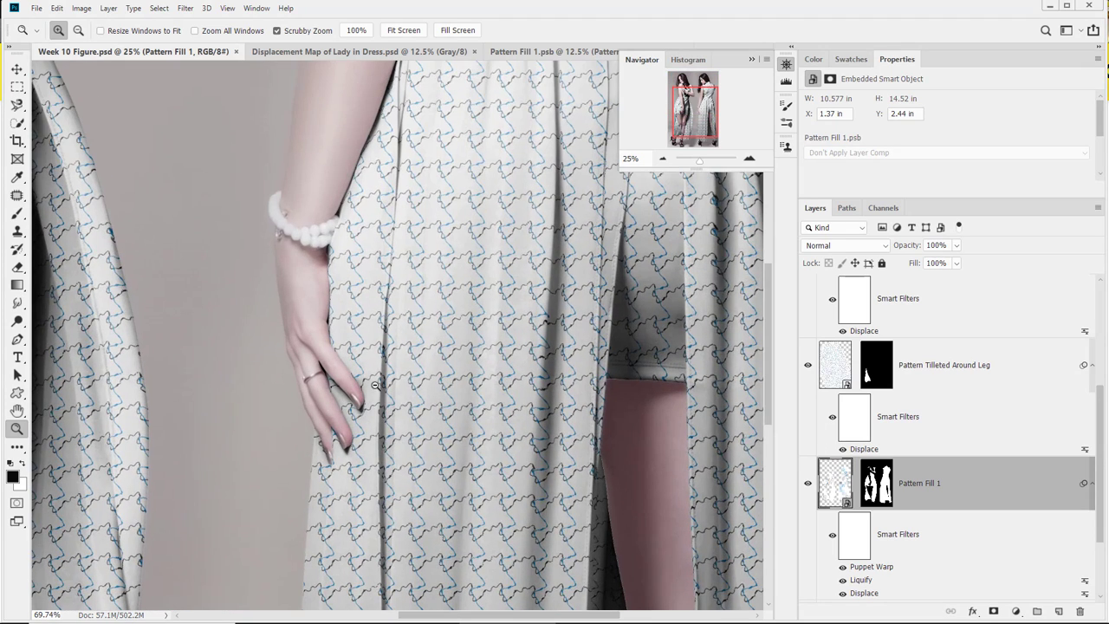
{"action": "left_click_drag", "start_coordinate": [364, 469], "coordinate": [356, 297]}
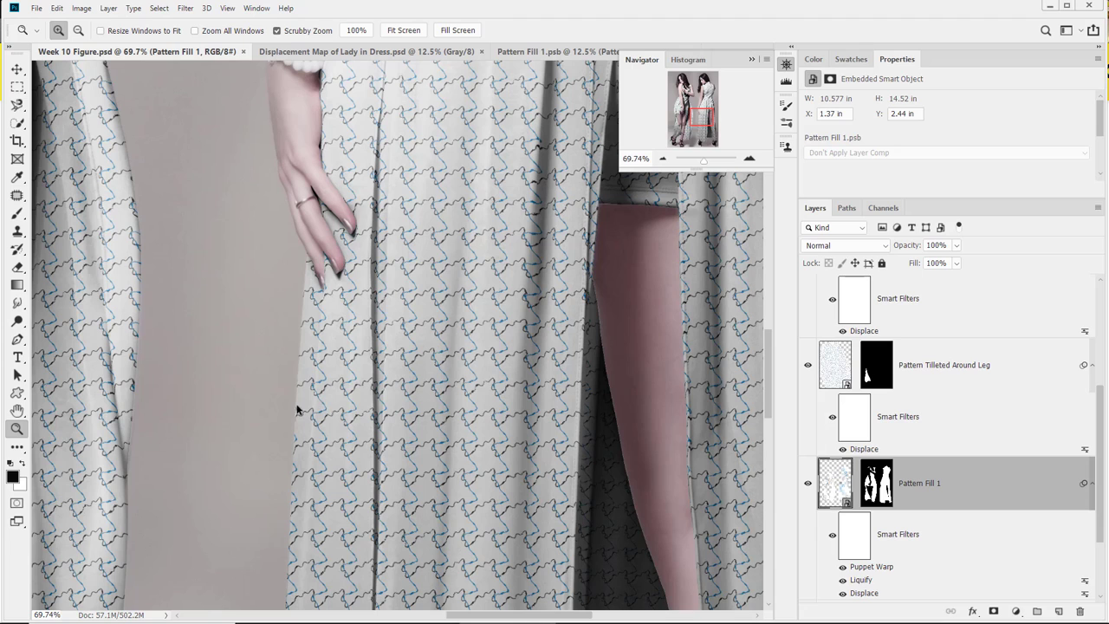
Reopen the Puppet Warp on Pattern Fill 1 and pin the long skirt's side panel down along the fold below the hand.
{"action": "left_click", "coordinate": [302, 509]}
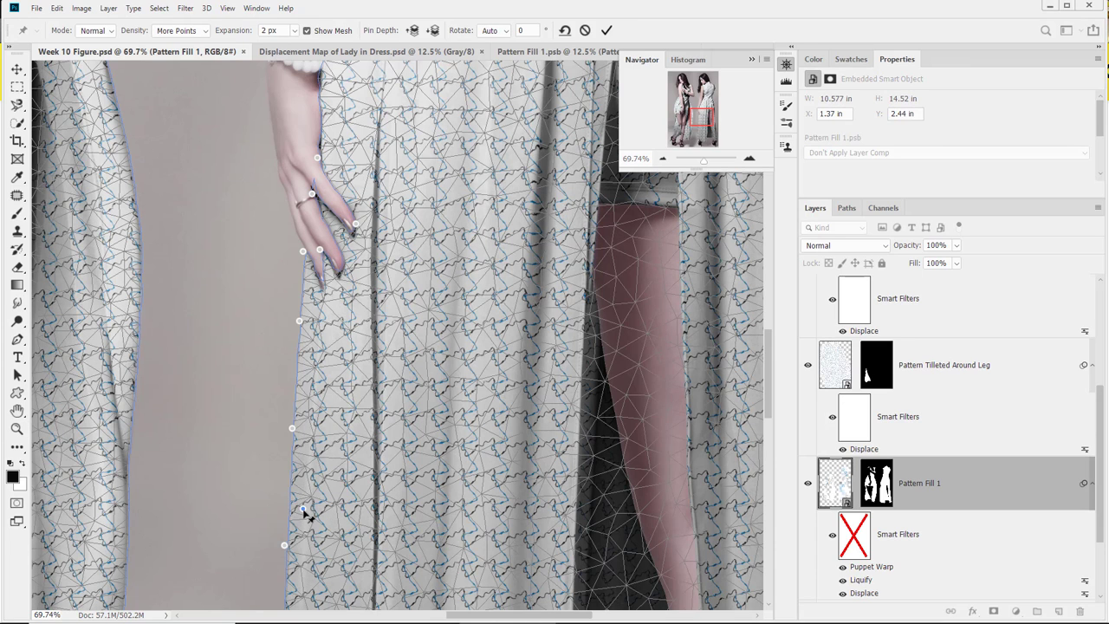
{"action": "mouse_move", "coordinate": [302, 509]}
{"action": "left_mouse_down"}
{"action": "mouse_move", "coordinate": [315, 518]}
{"action": "mouse_move", "coordinate": [305, 514]}
{"action": "left_mouse_up"}
{"action": "left_click", "coordinate": [362, 428]}
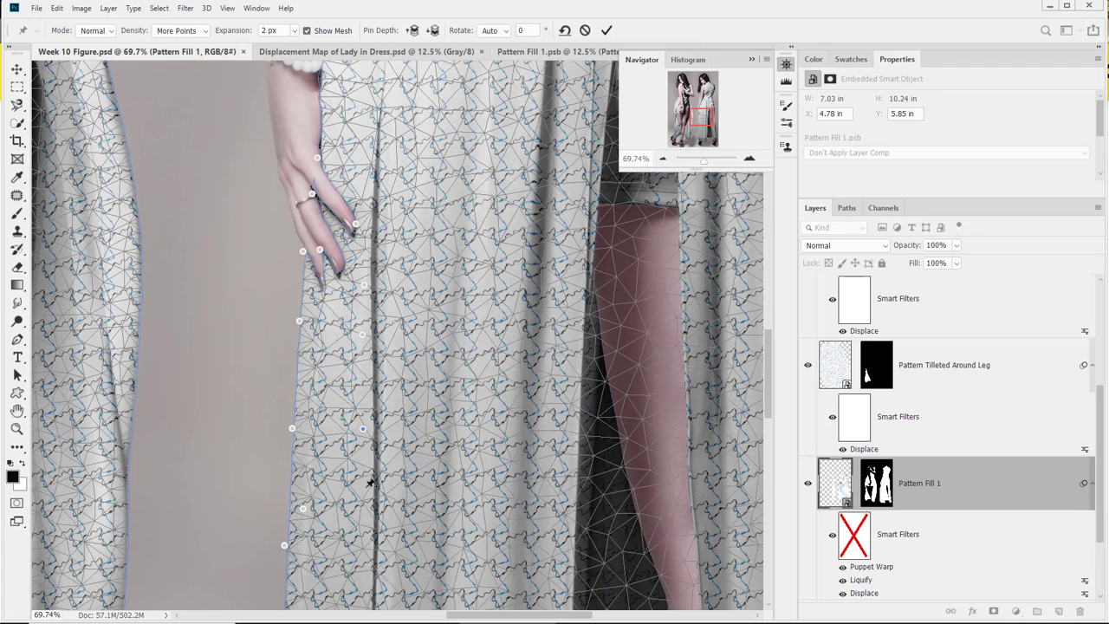
{"action": "left_click", "coordinate": [363, 482]}
{"action": "left_click", "coordinate": [360, 555]}
{"action": "left_click", "coordinate": [360, 580]}
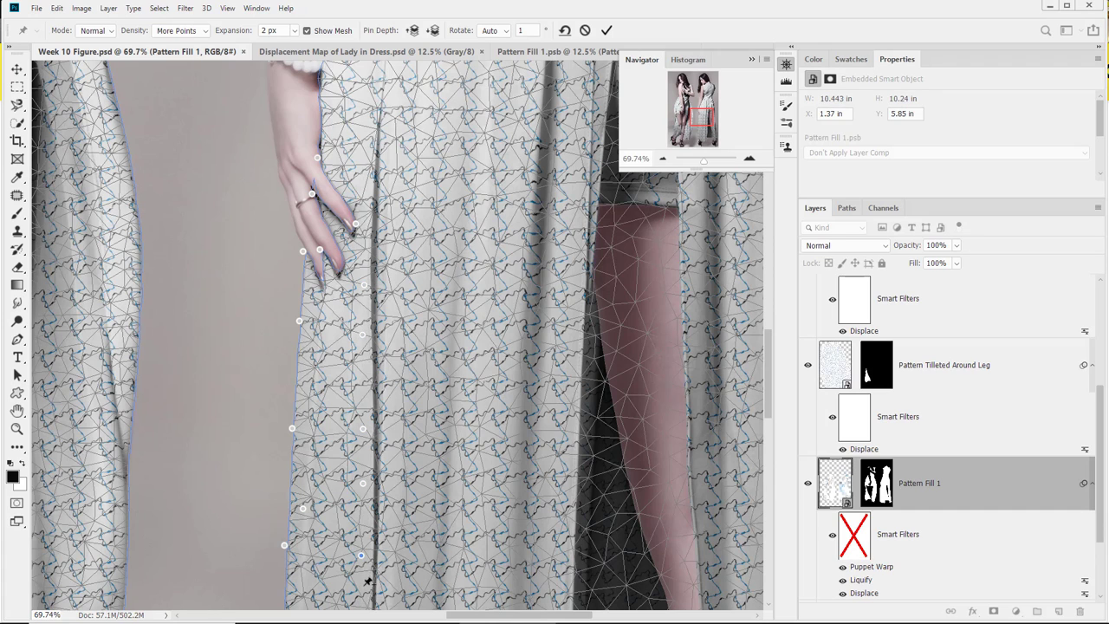
Try to shift the pin near the skirt's outer edge below the hand, and undo the move.
{"action": "left_click", "coordinate": [300, 507]}
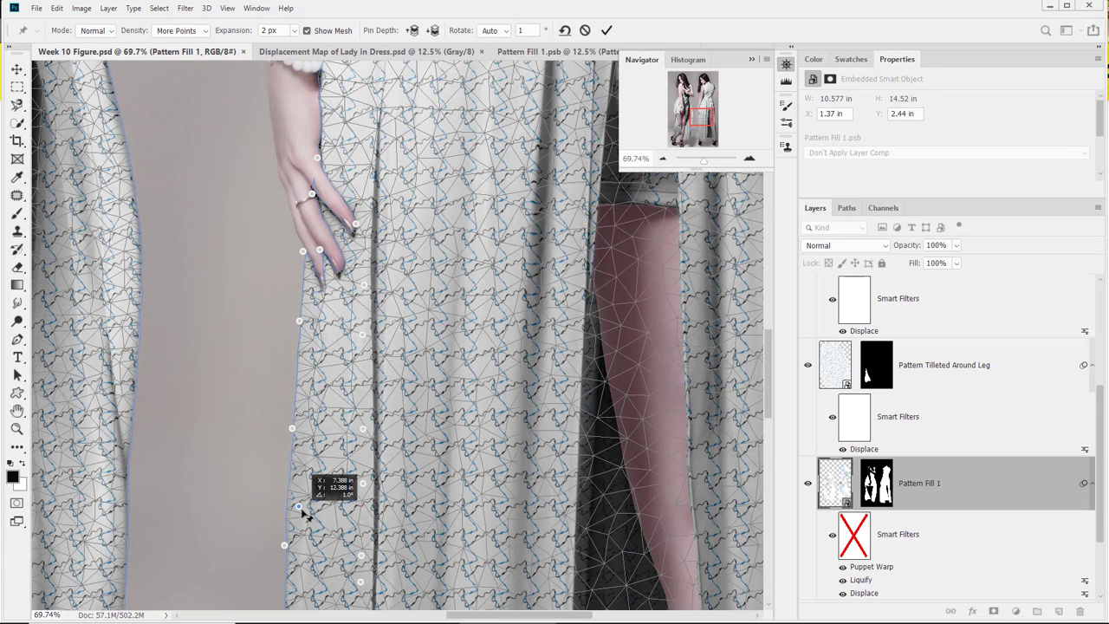
{"action": "left_click_drag", "start_coordinate": [304, 512], "coordinate": [305, 514]}
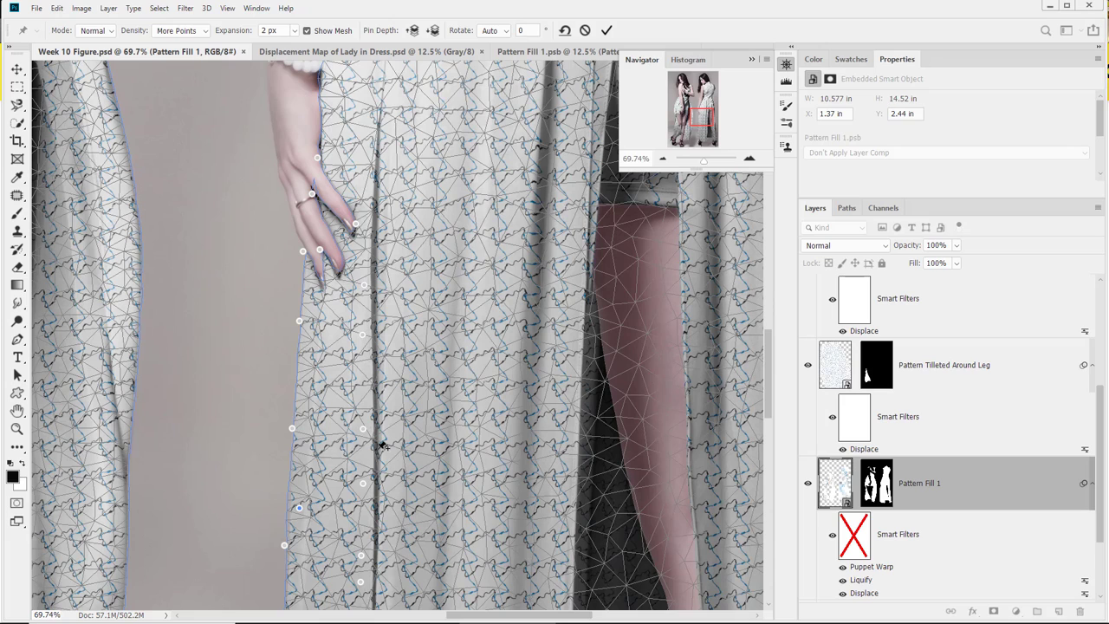
{"action": "key", "text": "ctrl+z"}
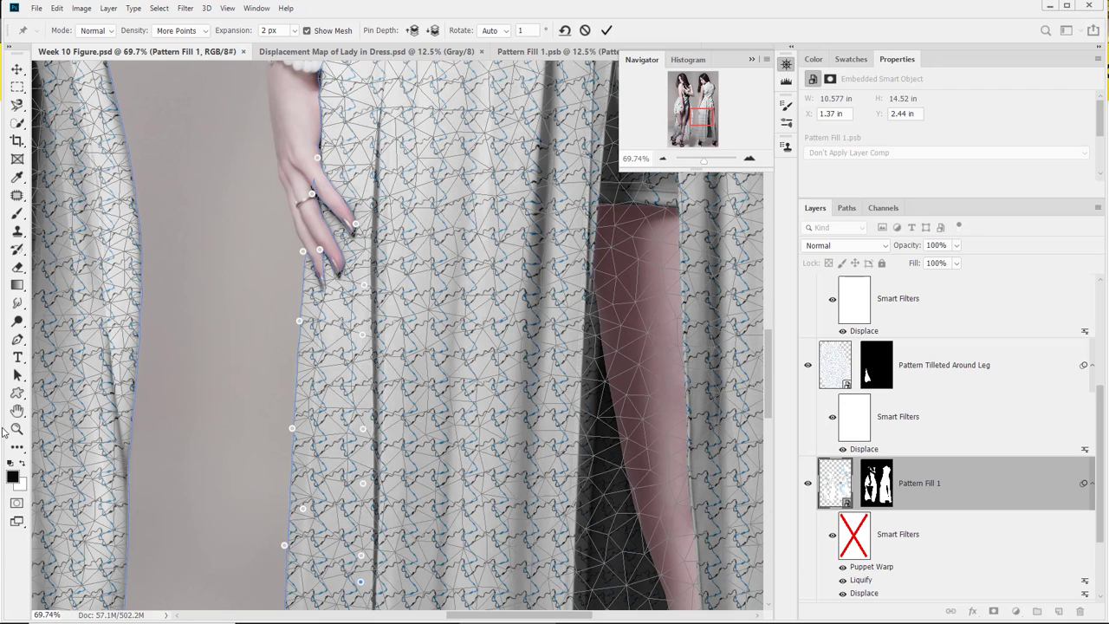
Apply the Puppet Warp to Pattern Fill 1.
{"action": "scroll", "coordinate": [468, 226], "scroll_direction": "up", "scroll_amount": 15}
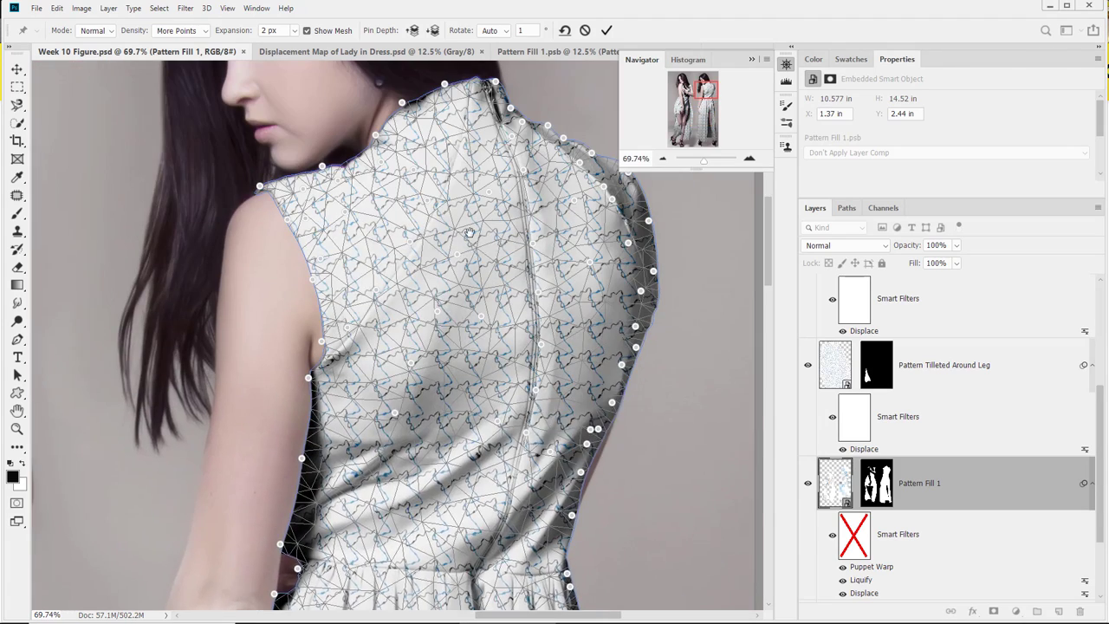
{"action": "left_click_drag", "start_coordinate": [468, 232], "coordinate": [474, 367]}
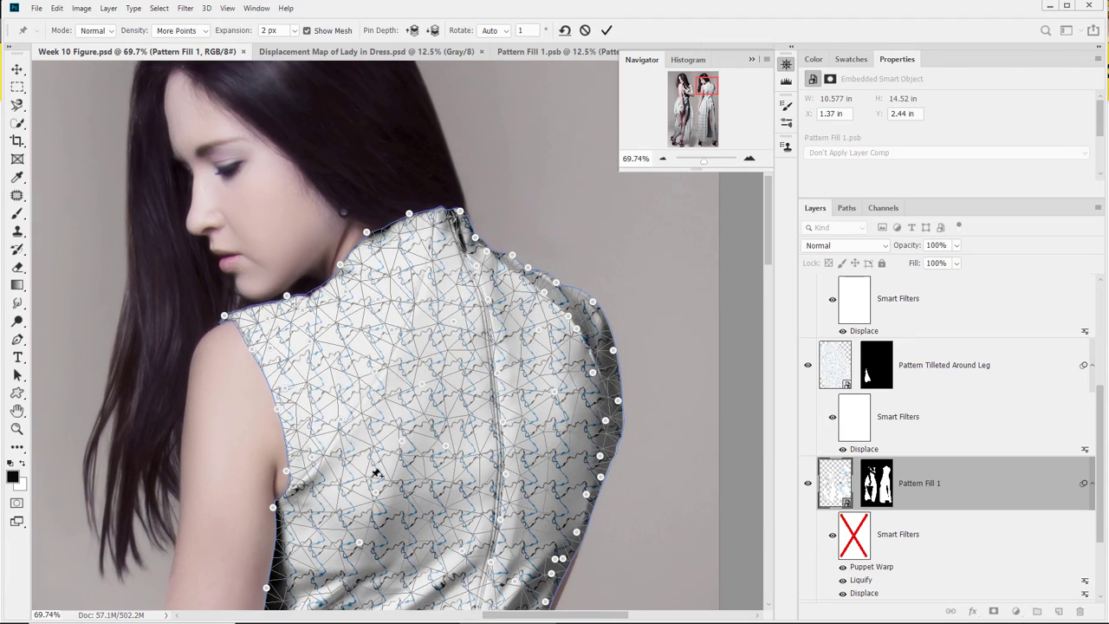
{"action": "left_click", "coordinate": [17, 428]}
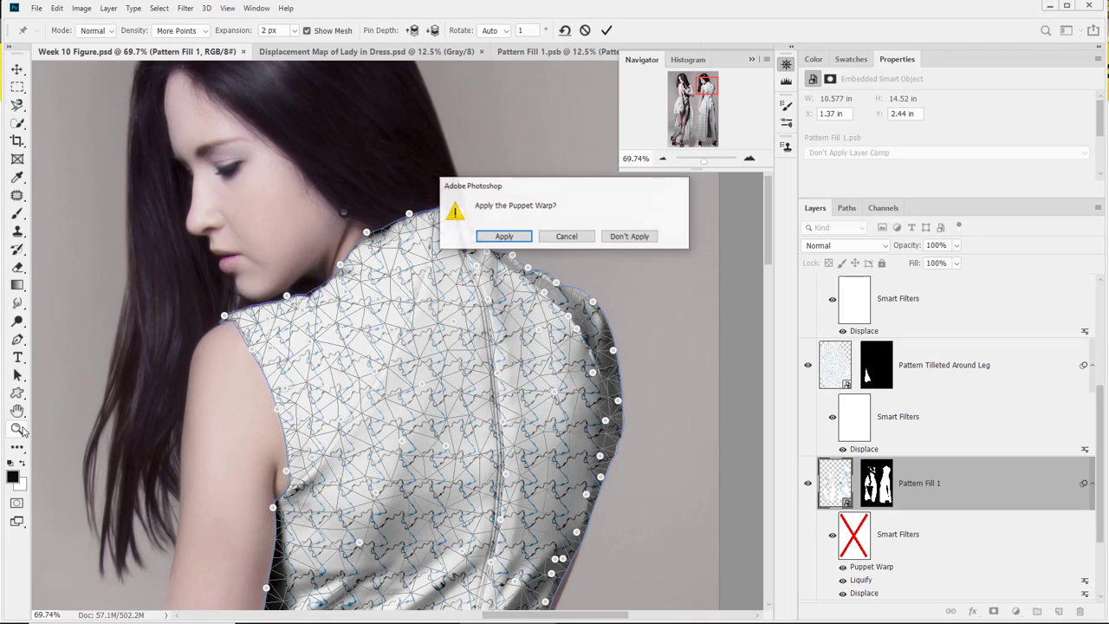
{"action": "left_click", "coordinate": [500, 240]}
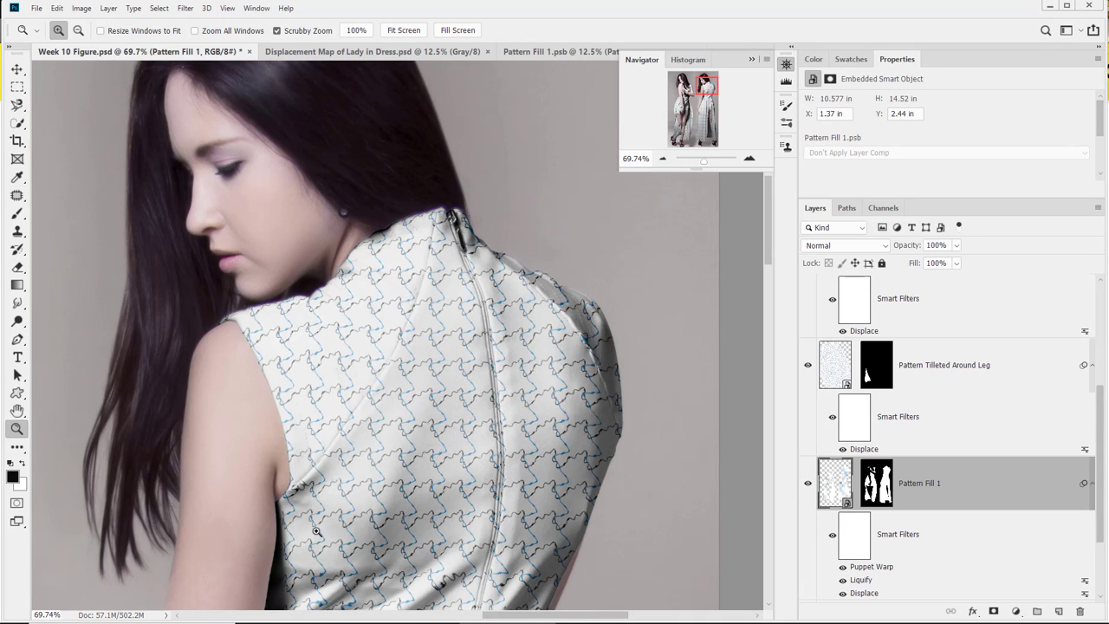
Examine how the warped pattern follows the back bodice, the long skirt and the neighbouring dress's side drape.
{"action": "scroll", "coordinate": [267, 314], "scroll_direction": "down", "scroll_amount": 2}
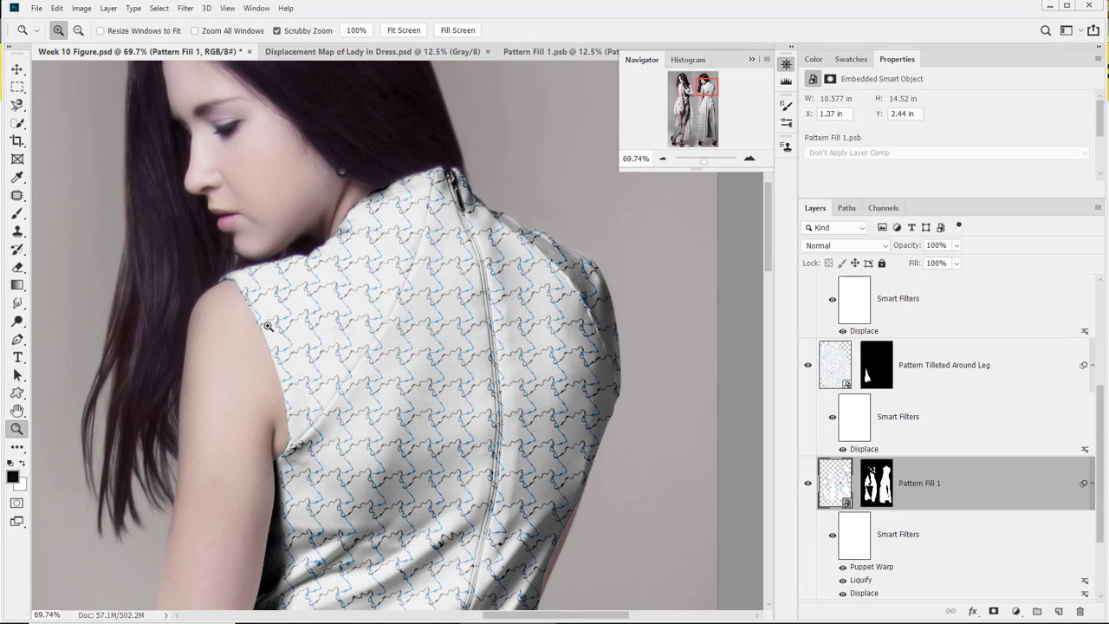
{"action": "left_click_drag", "start_coordinate": [313, 422], "coordinate": [458, 45]}
{"action": "left_click_drag", "start_coordinate": [472, 394], "coordinate": [558, 208]}
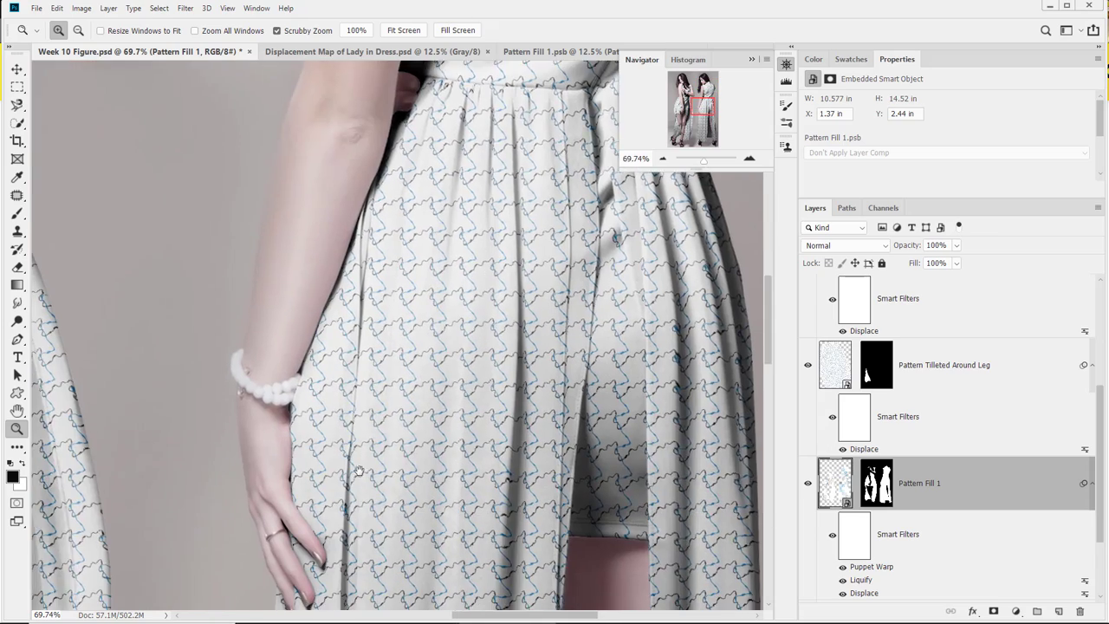
{"action": "left_click_drag", "start_coordinate": [358, 470], "coordinate": [425, 347]}
{"action": "left_click_drag", "start_coordinate": [286, 444], "coordinate": [416, 432]}
{"action": "left_click_drag", "start_coordinate": [371, 321], "coordinate": [389, 424]}
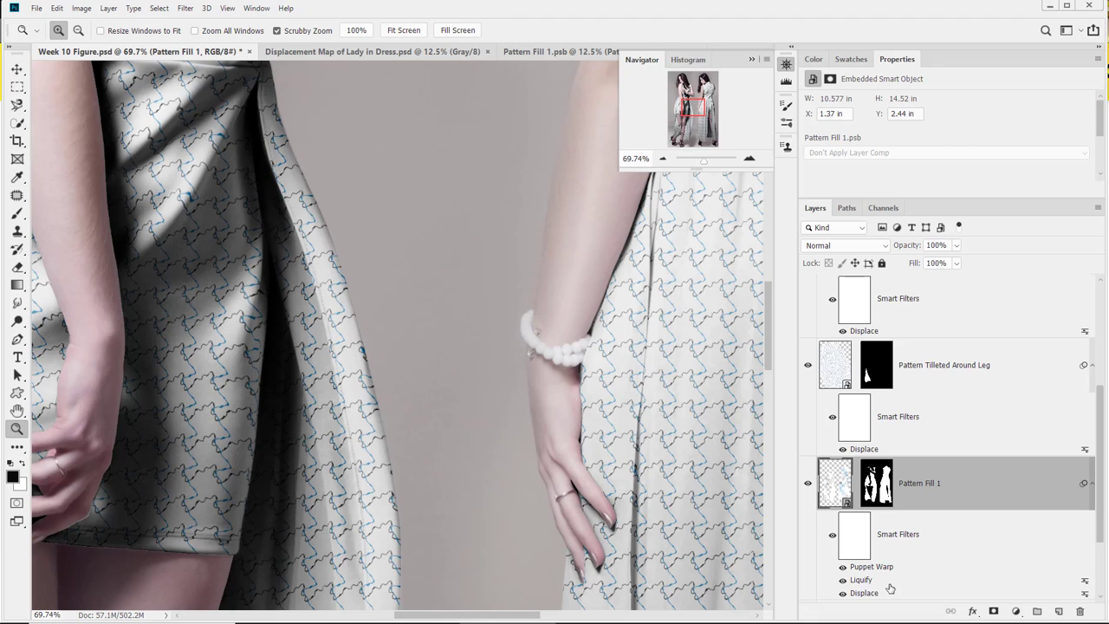
Select the shaded inner fold beside the short skirt with the Magnetic Lasso, subtracting the part that overlaps the short skirt.
{"action": "left_click", "coordinate": [16, 104]}
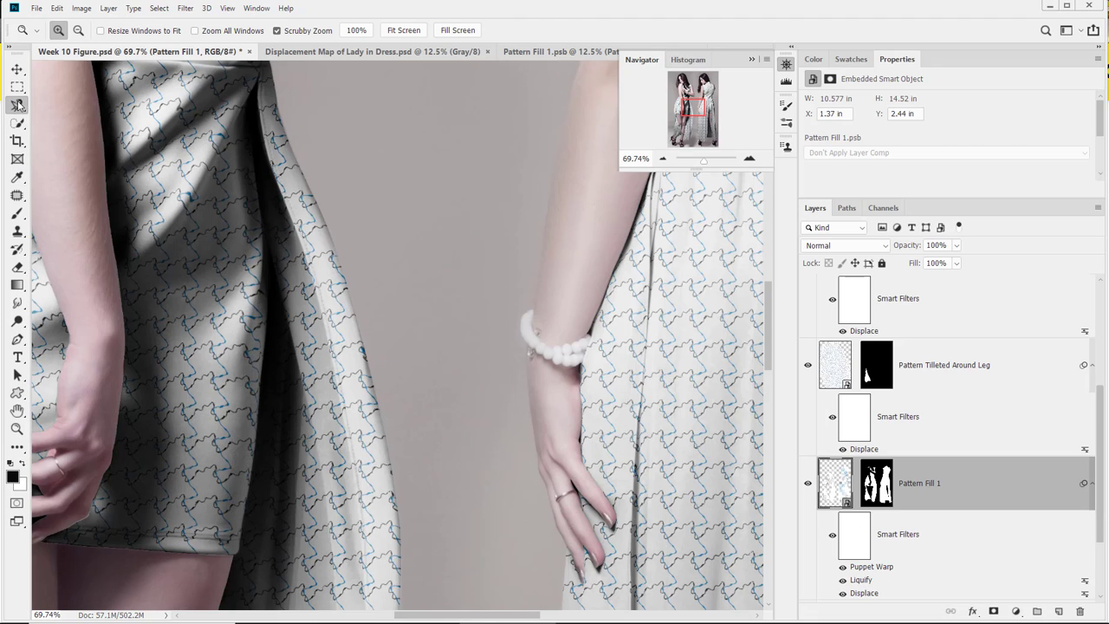
{"action": "left_click", "coordinate": [282, 180]}
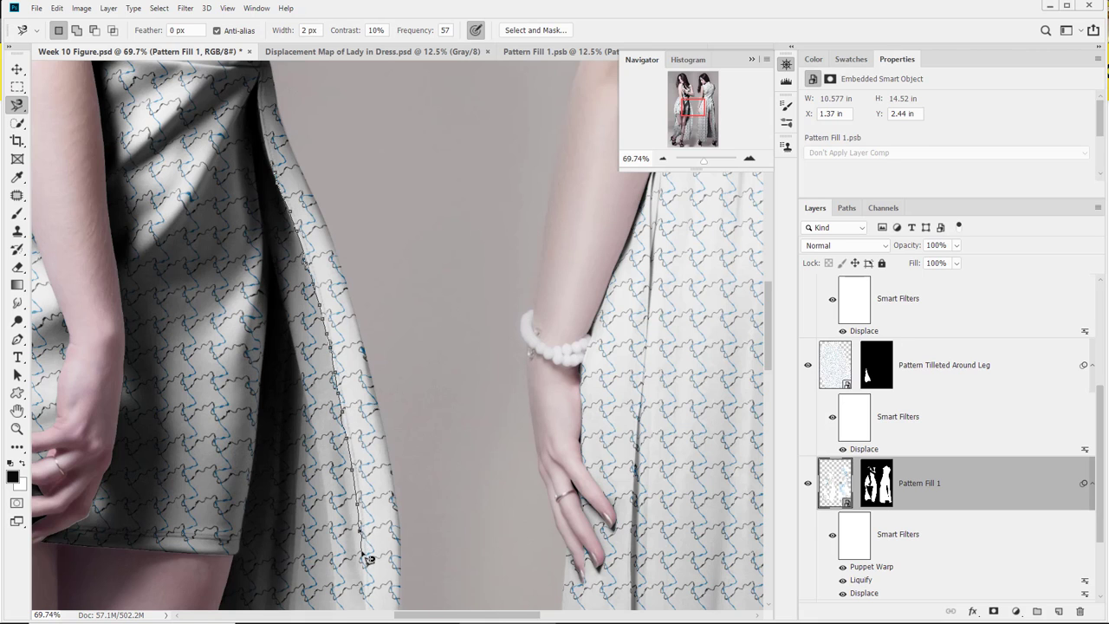
{"action": "left_click_drag", "start_coordinate": [362, 551], "coordinate": [328, 394]}
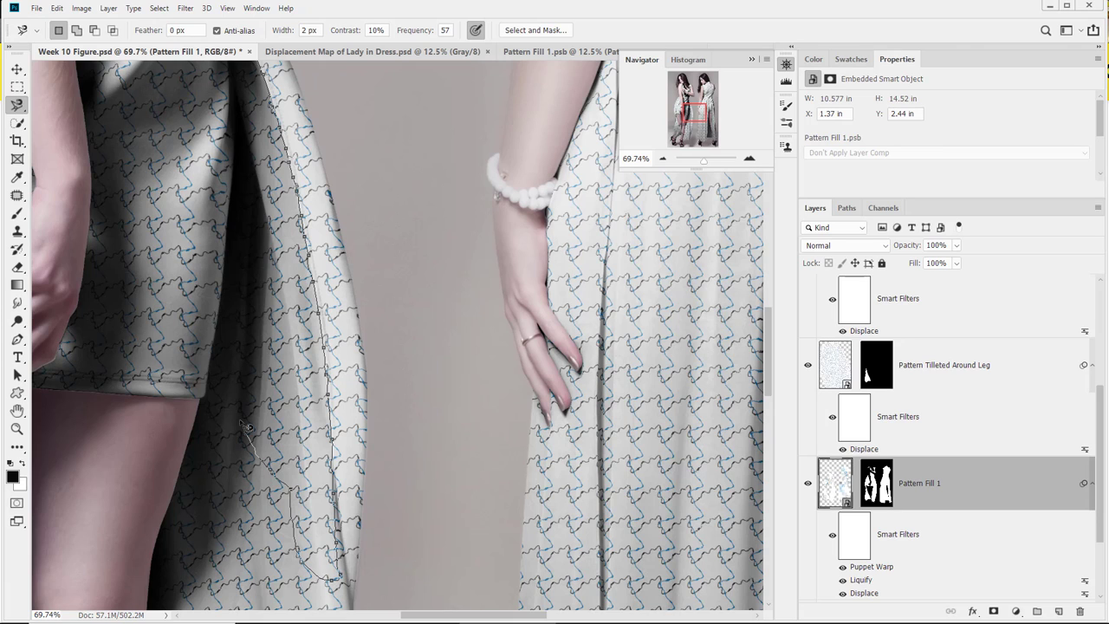
{"action": "double_click", "coordinate": [241, 75]}
{"action": "left_click_drag", "start_coordinate": [231, 70], "coordinate": [238, 155]}
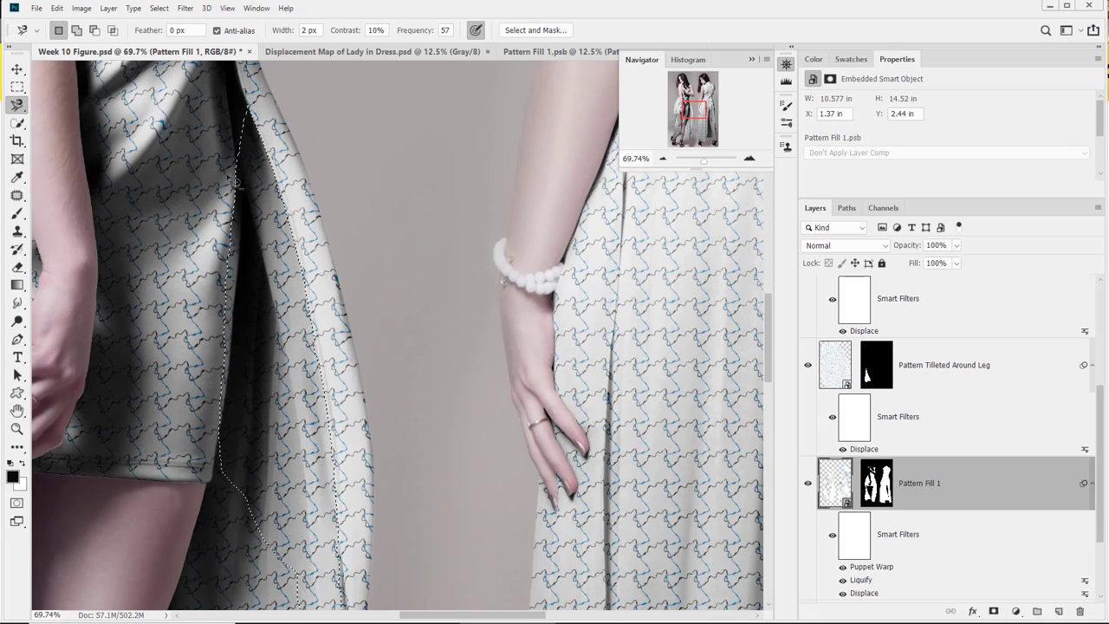
{"action": "left_click", "coordinate": [227, 142], "text": "alt"}
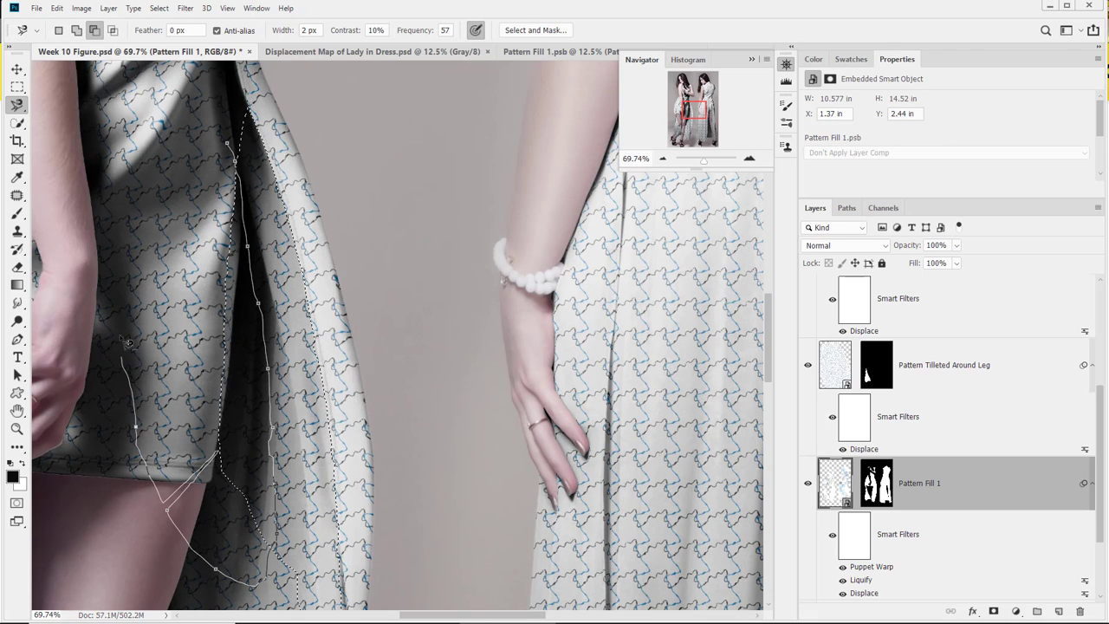
{"action": "double_click", "coordinate": [157, 102]}
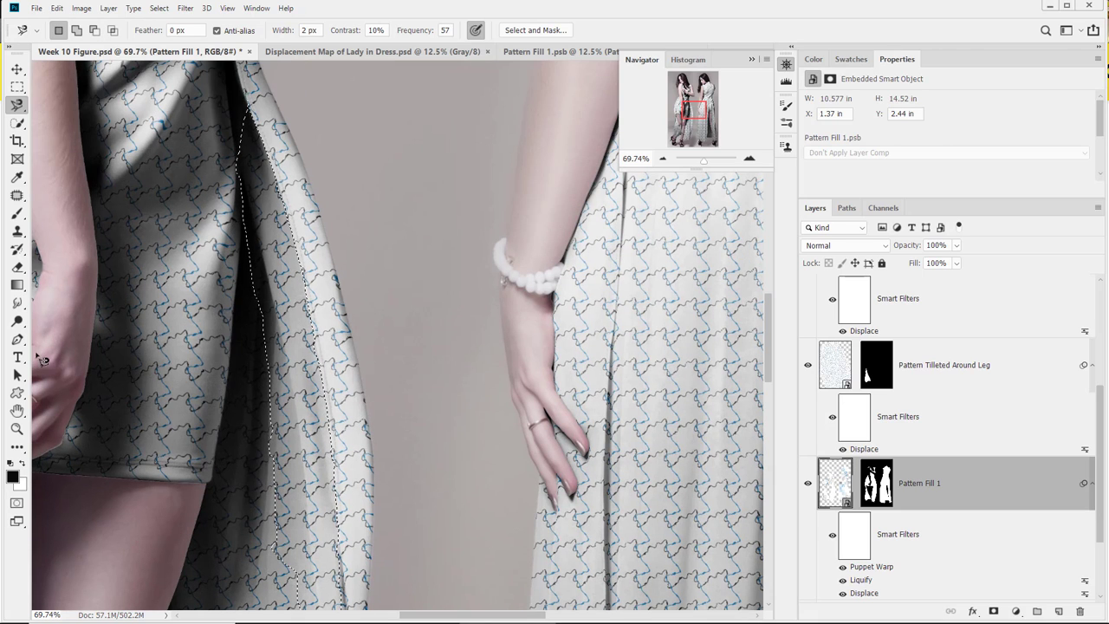
Open Pattern Fill 1's Liquify smart filter for editing on the selected fold.
{"action": "double_click", "coordinate": [861, 579]}
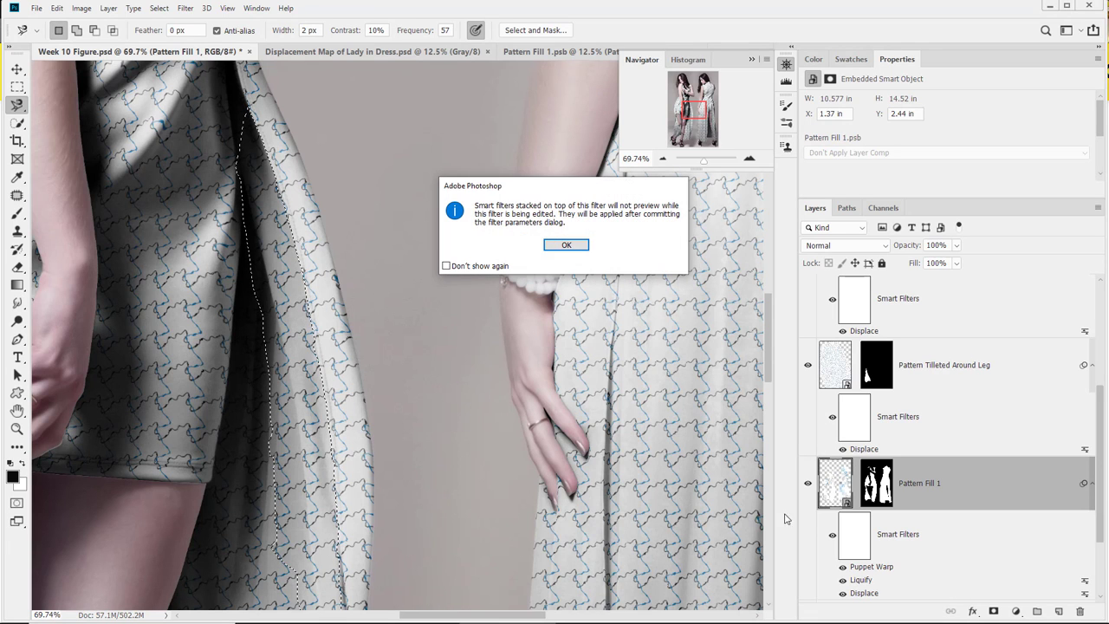
{"action": "left_click", "coordinate": [565, 245]}
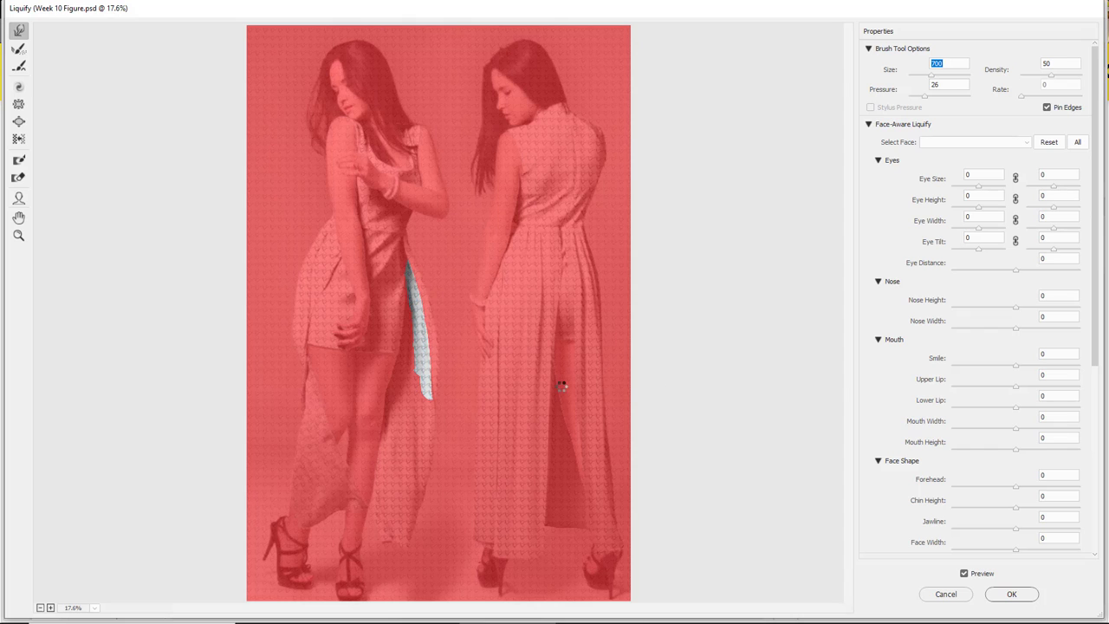
{"action": "left_click", "coordinate": [19, 235]}
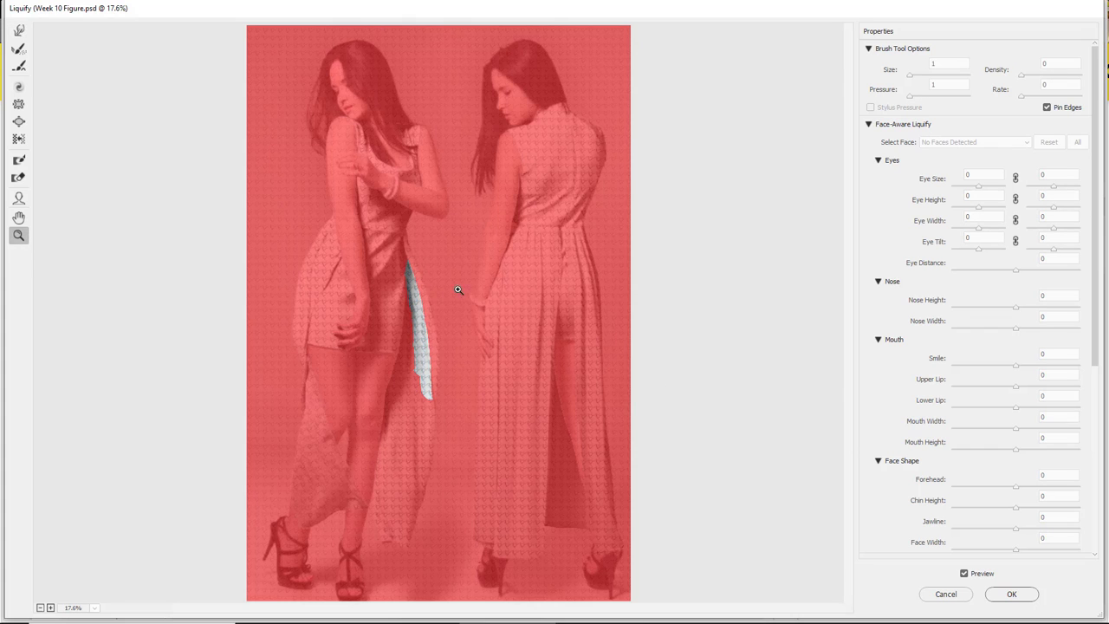
{"action": "left_click_drag", "start_coordinate": [416, 260], "coordinate": [526, 448]}
{"action": "left_click_drag", "start_coordinate": [344, 330], "coordinate": [390, 415]}
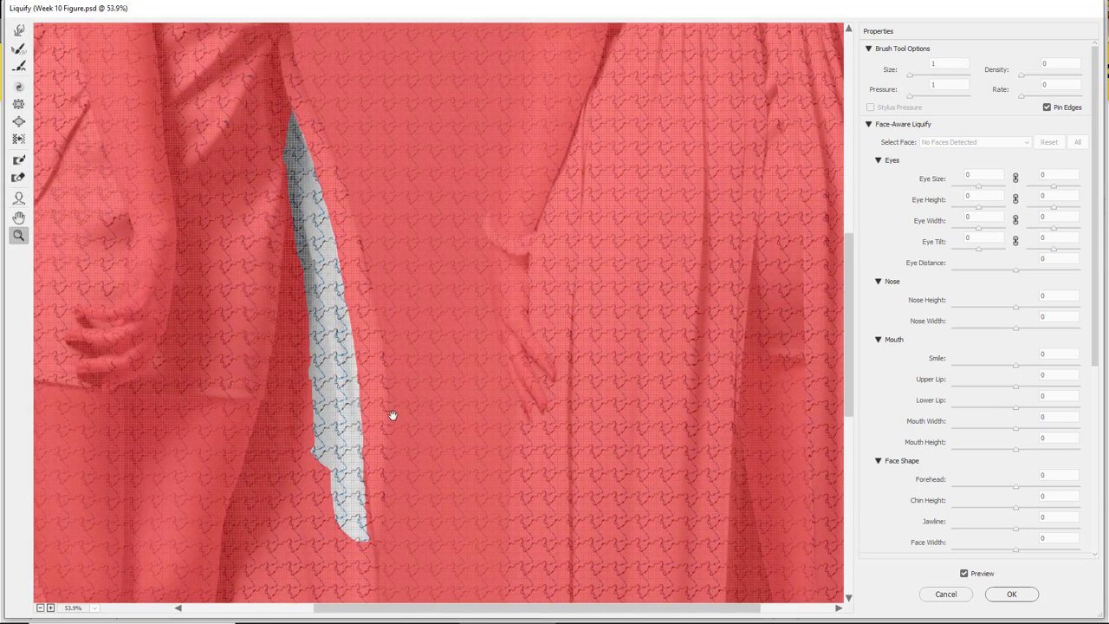
Set the Forward Warp brush size to 1600, nudge the pattern within the selected fold and apply the Liquify edit.
{"action": "left_click", "coordinate": [19, 30]}
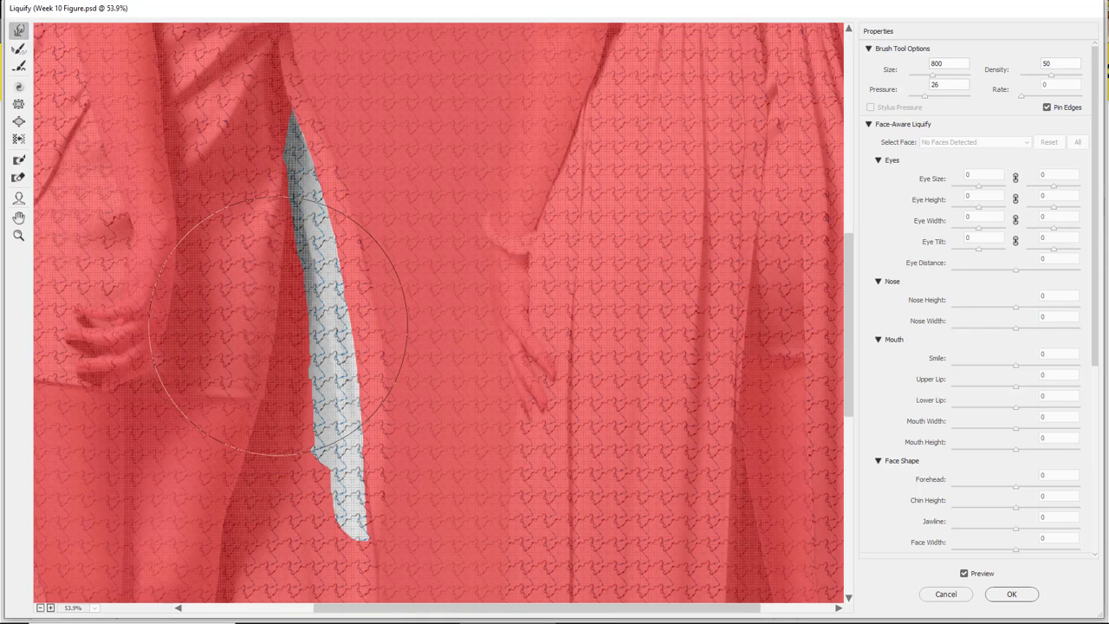
{"action": "key", "text": "bracketright"}
{"action": "key", "text": "bracketright"}
{"action": "key", "text": "bracketright"}
{"action": "key", "text": "bracketright"}
{"action": "key", "text": "bracketright"}
{"action": "key", "text": "bracketright"}
{"action": "key", "text": "bracketright"}
{"action": "key", "text": "bracketright"}
{"action": "key", "text": "bracketright"}
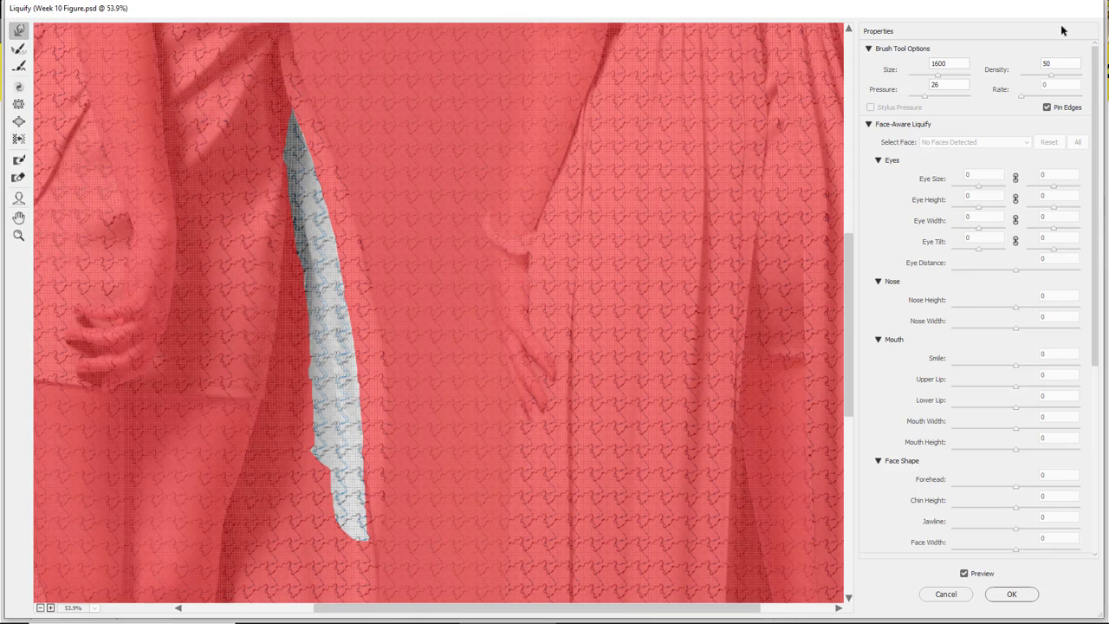
{"action": "left_click", "coordinate": [1005, 591]}
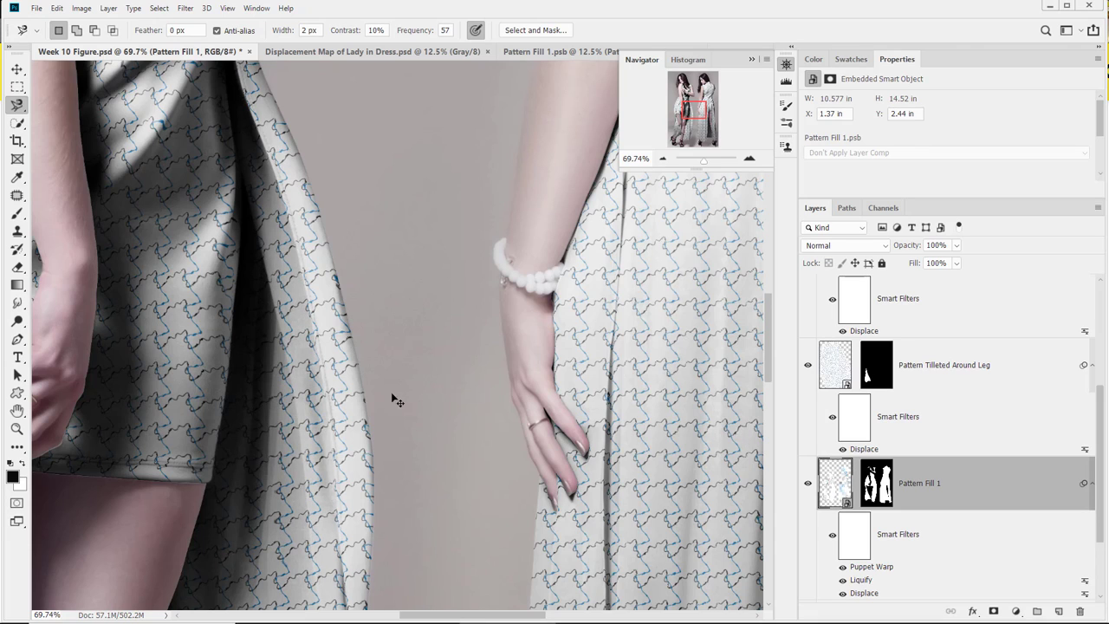
Compare the fold with the Liquify filter hidden and shown, and review the pattern on both dresses in the full image.
{"action": "left_click", "coordinate": [844, 580]}
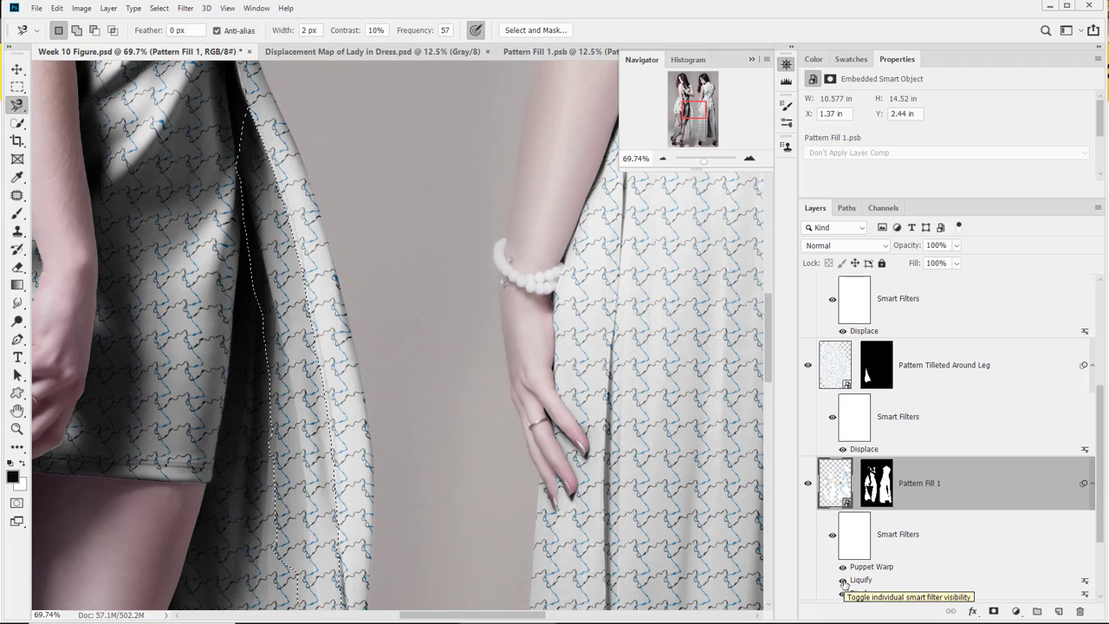
{"action": "left_click", "coordinate": [843, 581]}
{"action": "left_click", "coordinate": [844, 581]}
{"action": "left_click", "coordinate": [844, 580]}
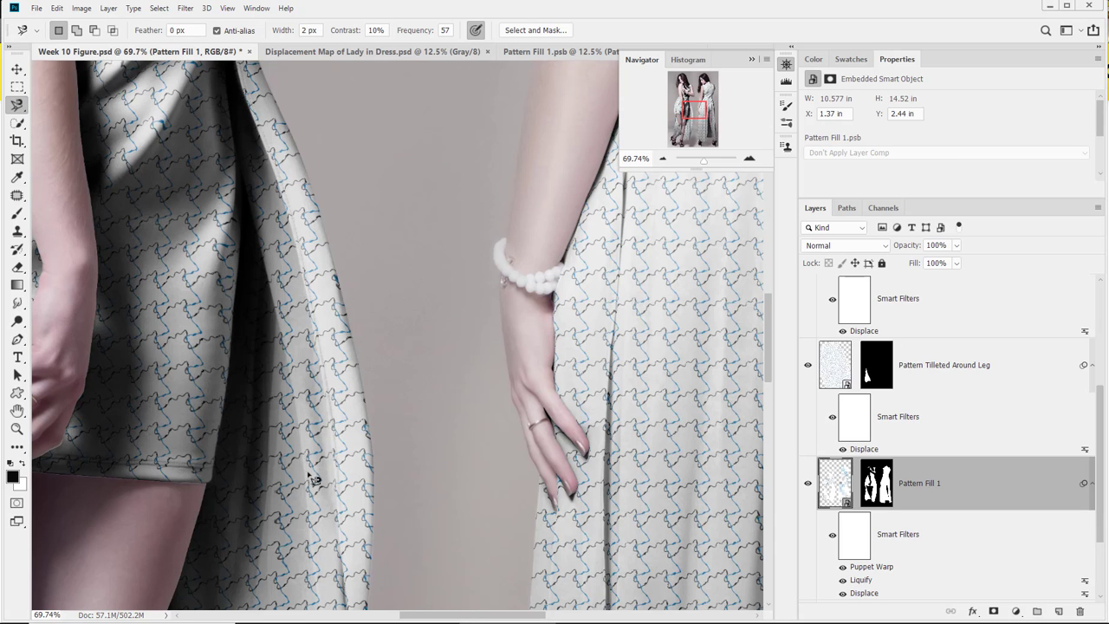
{"action": "scroll", "coordinate": [301, 462], "scroll_direction": "up", "scroll_amount": 10}
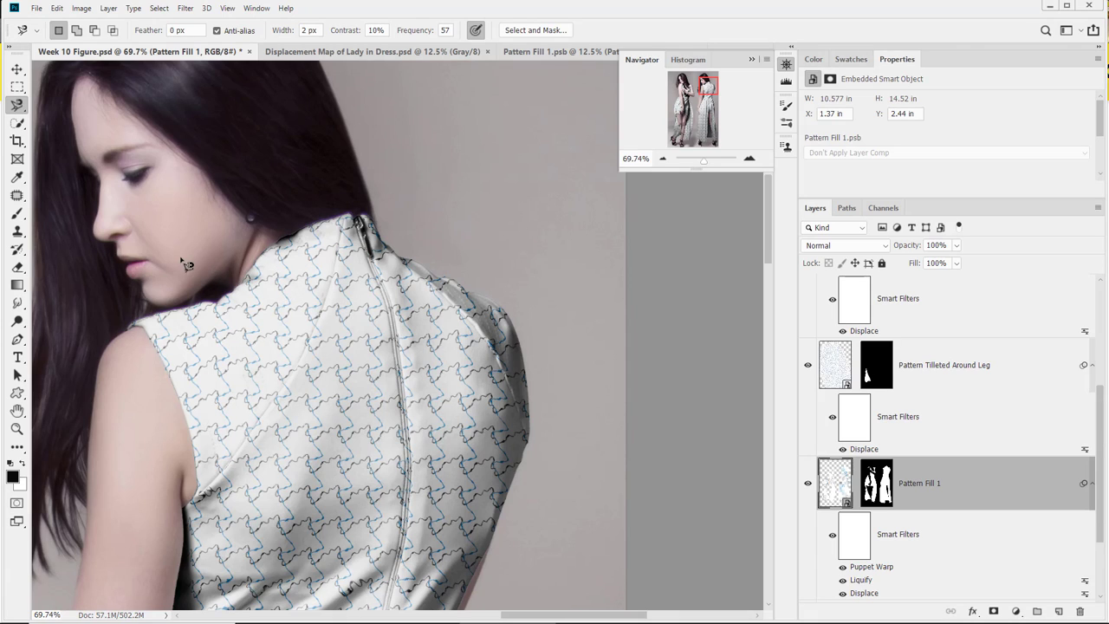
{"action": "double_click", "coordinate": [17, 416]}
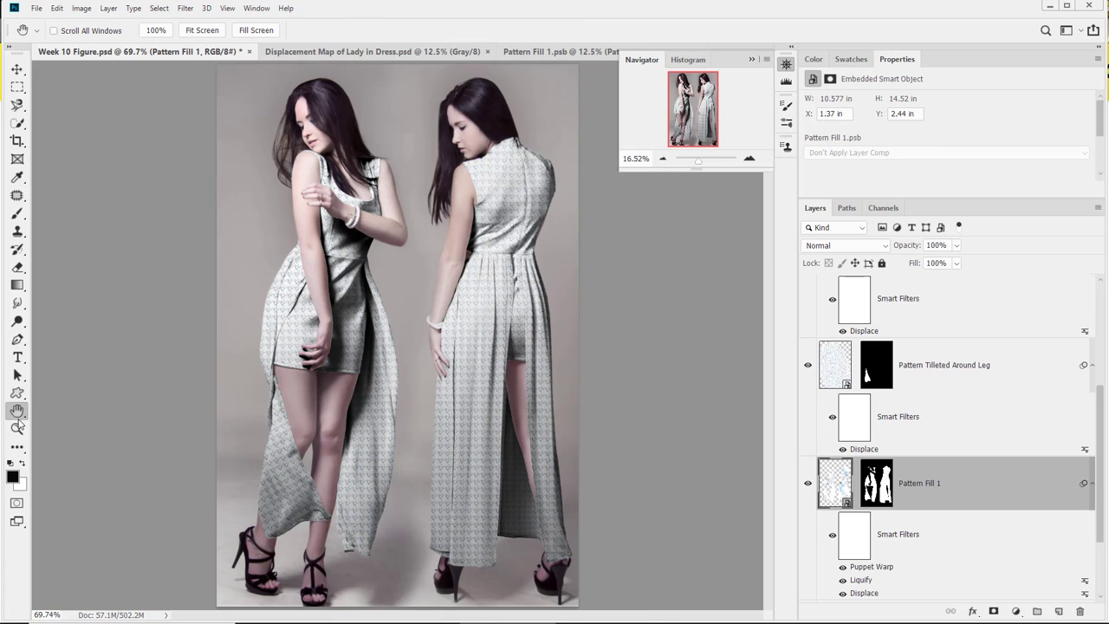